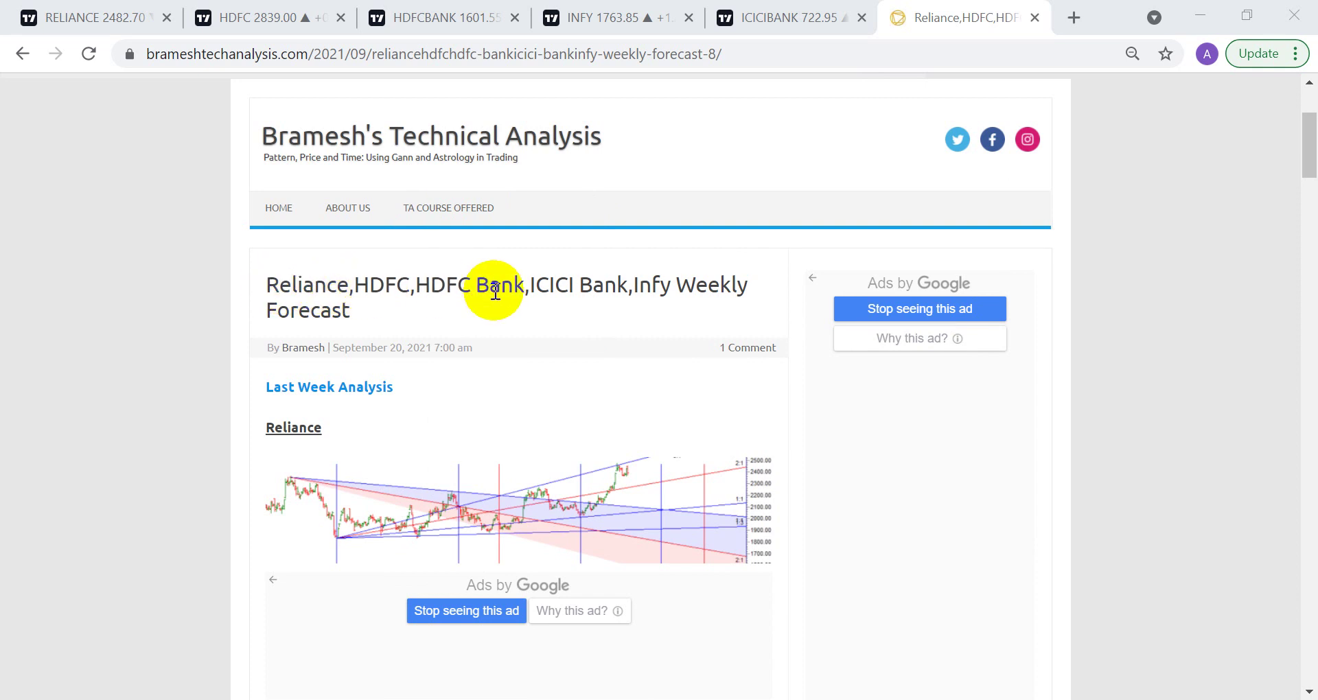
# Step: Highlight the blog post title listing the five stocks, then clear the highlight
pyautogui.moveTo(670, 285); pyautogui.dragTo(270, 285)
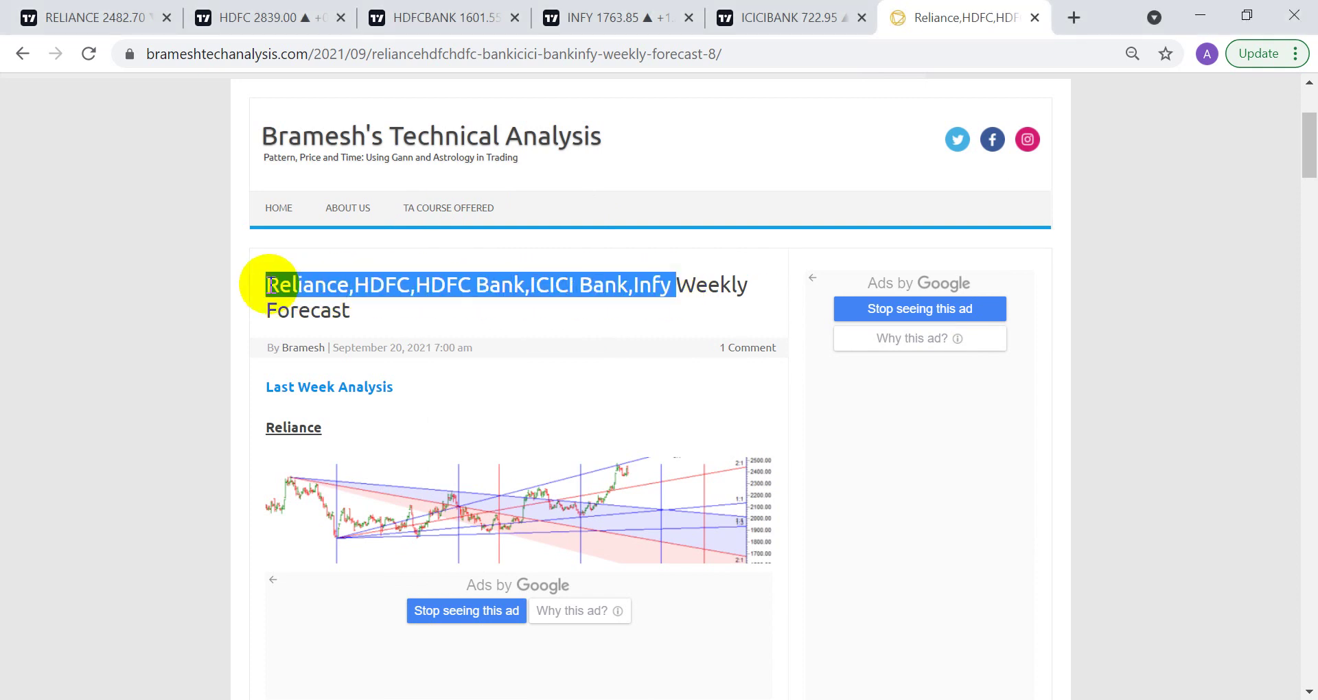
pyautogui.click(509, 308)
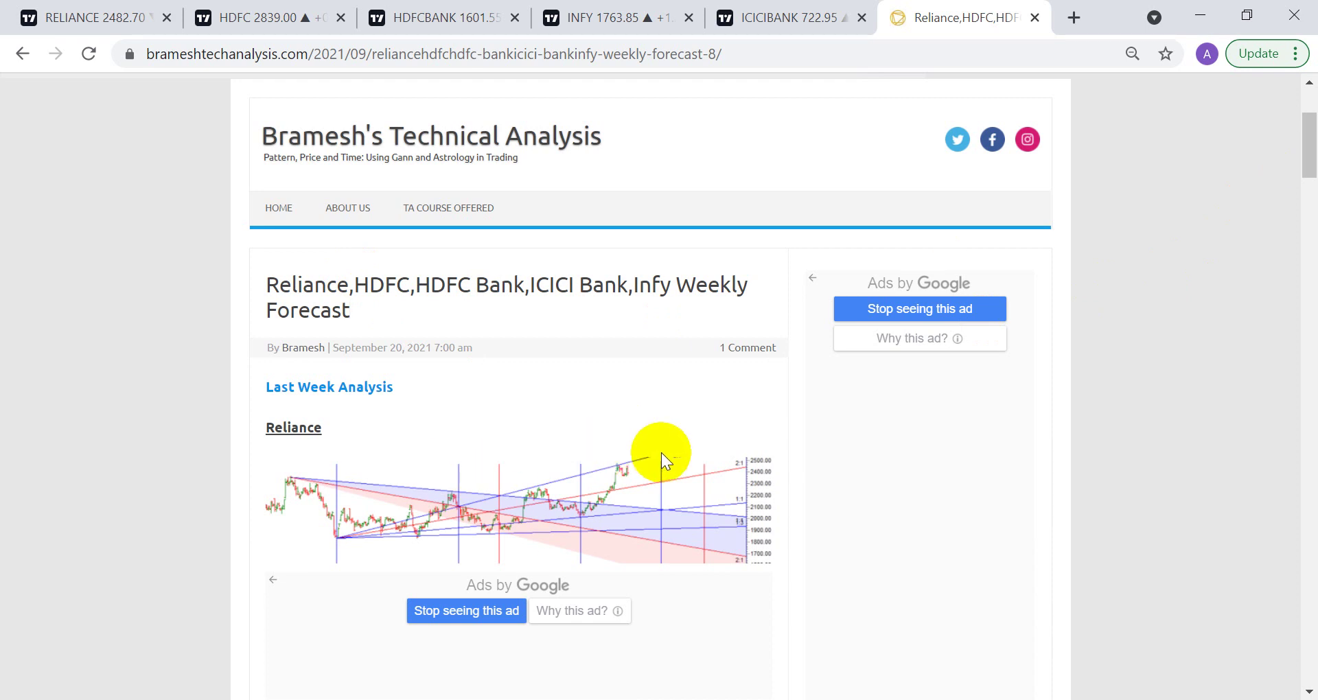
pyautogui.moveTo(1310, 153); pyautogui.dragTo(1309, 197)
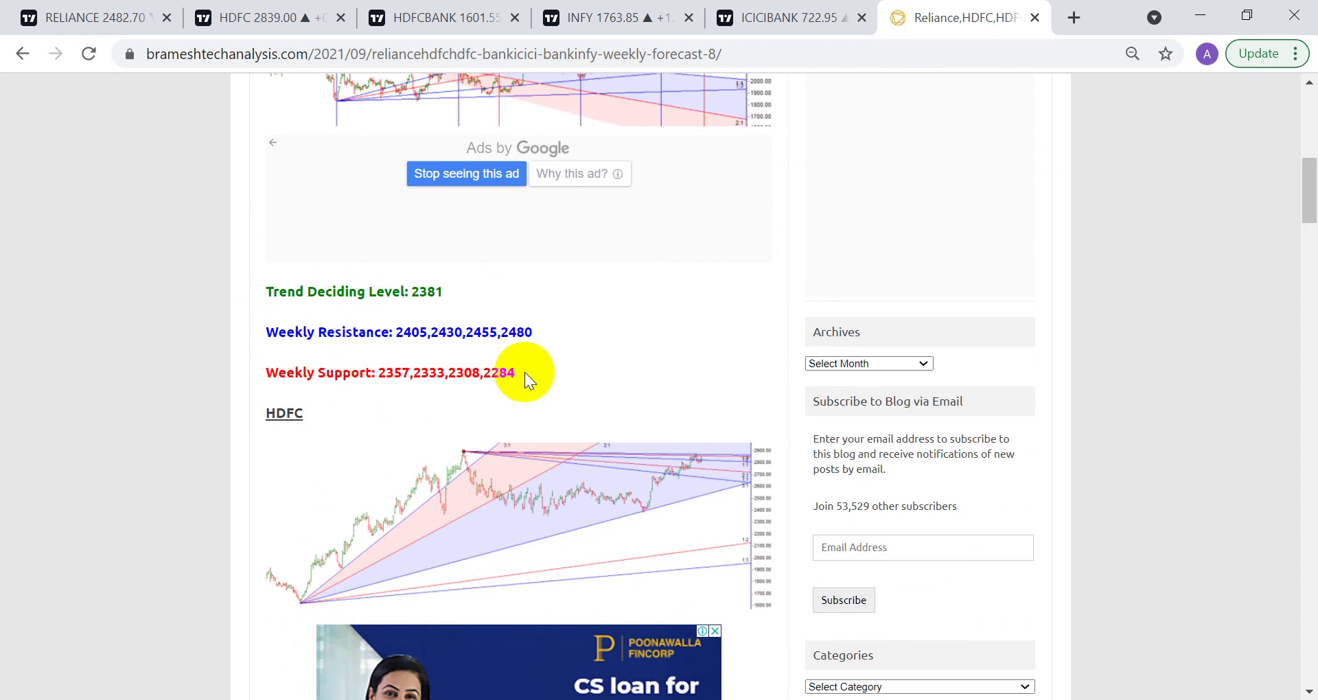
# Step: Highlight Reliance's 2381 trend level, weekly resistance and weekly support values in the blog
pyautogui.moveTo(451, 289); pyautogui.dragTo(259, 289)
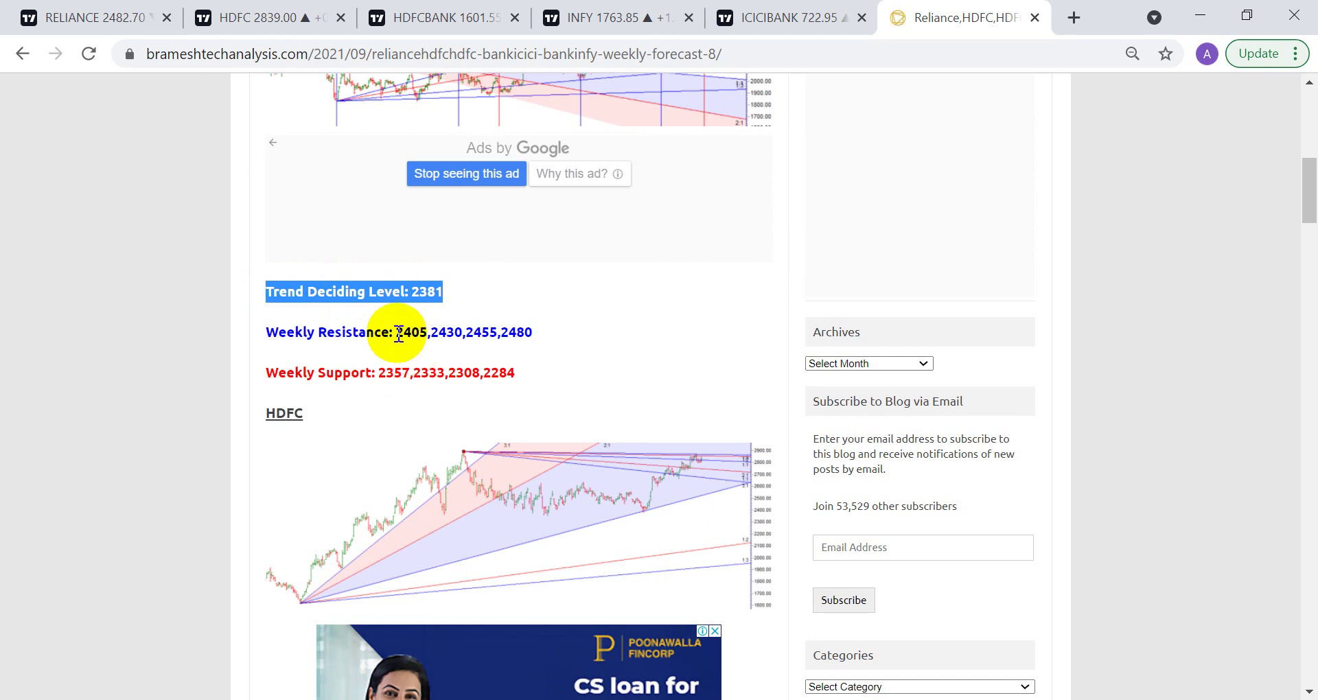
pyautogui.moveTo(397, 332); pyautogui.dragTo(553, 331)
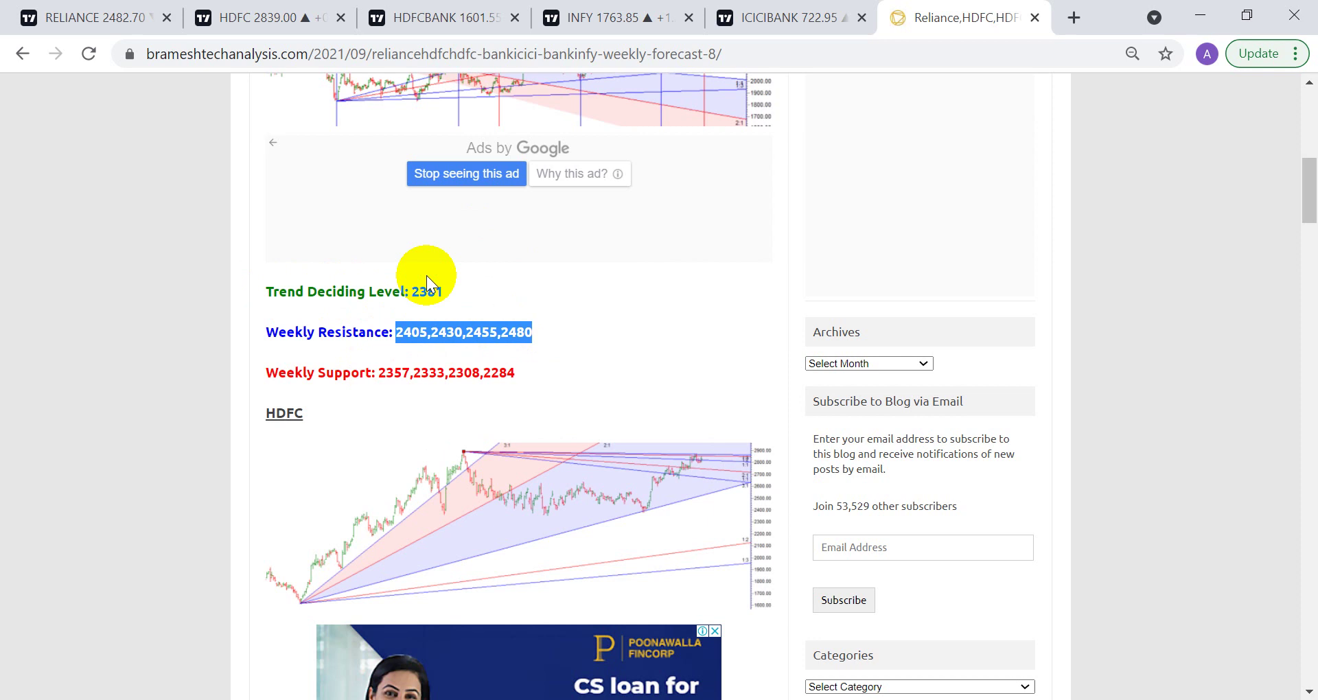
pyautogui.moveTo(379, 373); pyautogui.dragTo(499, 370)
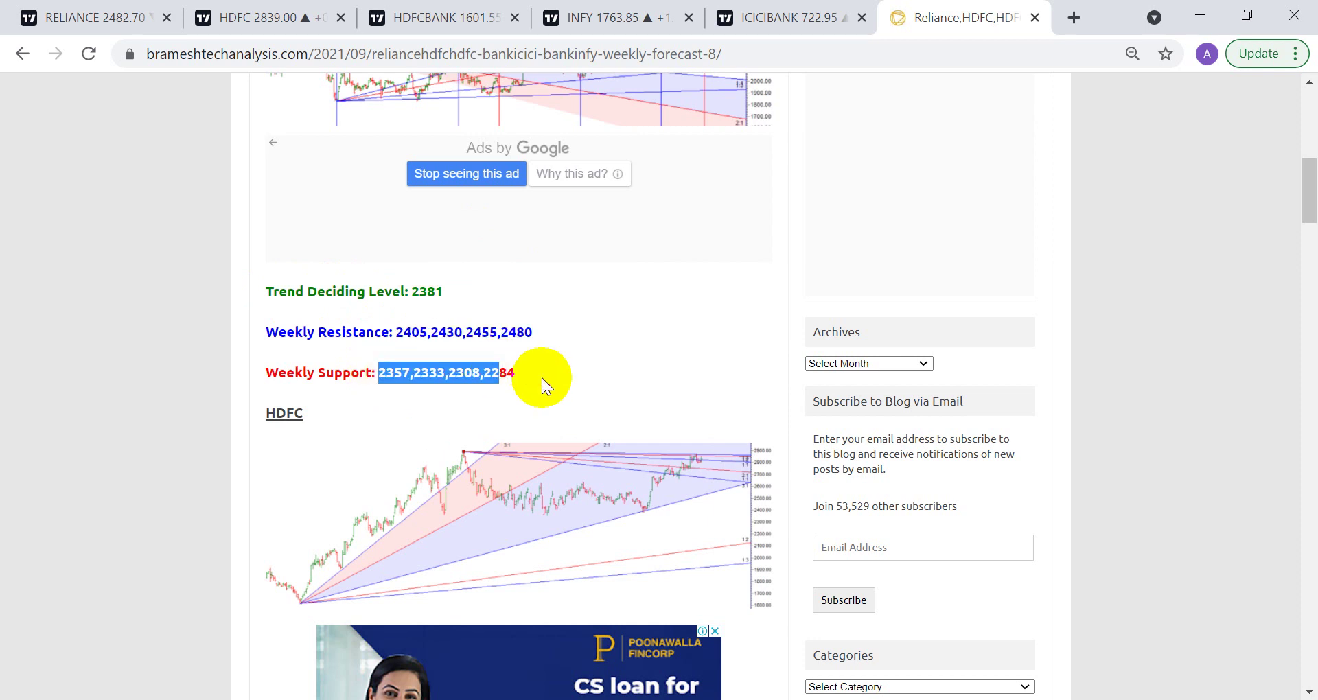
pyautogui.scroll(-8, 580, 346)
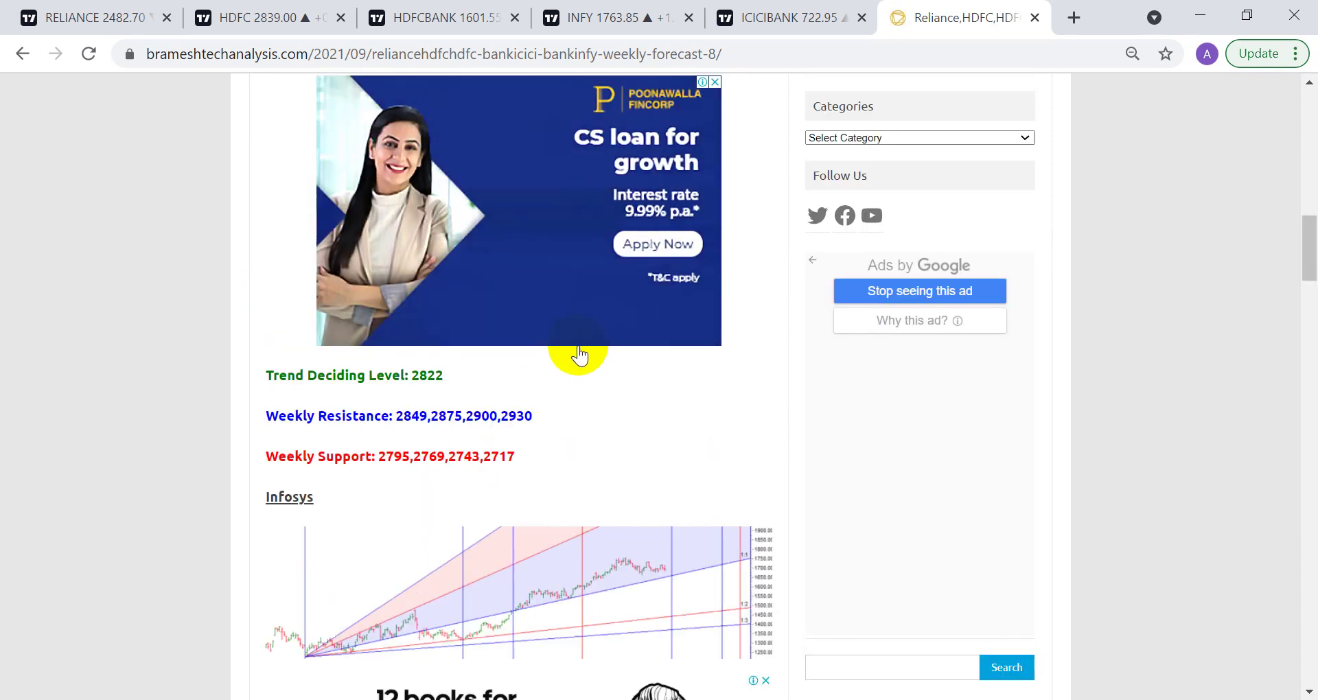
pyautogui.scroll(15, 579, 350)
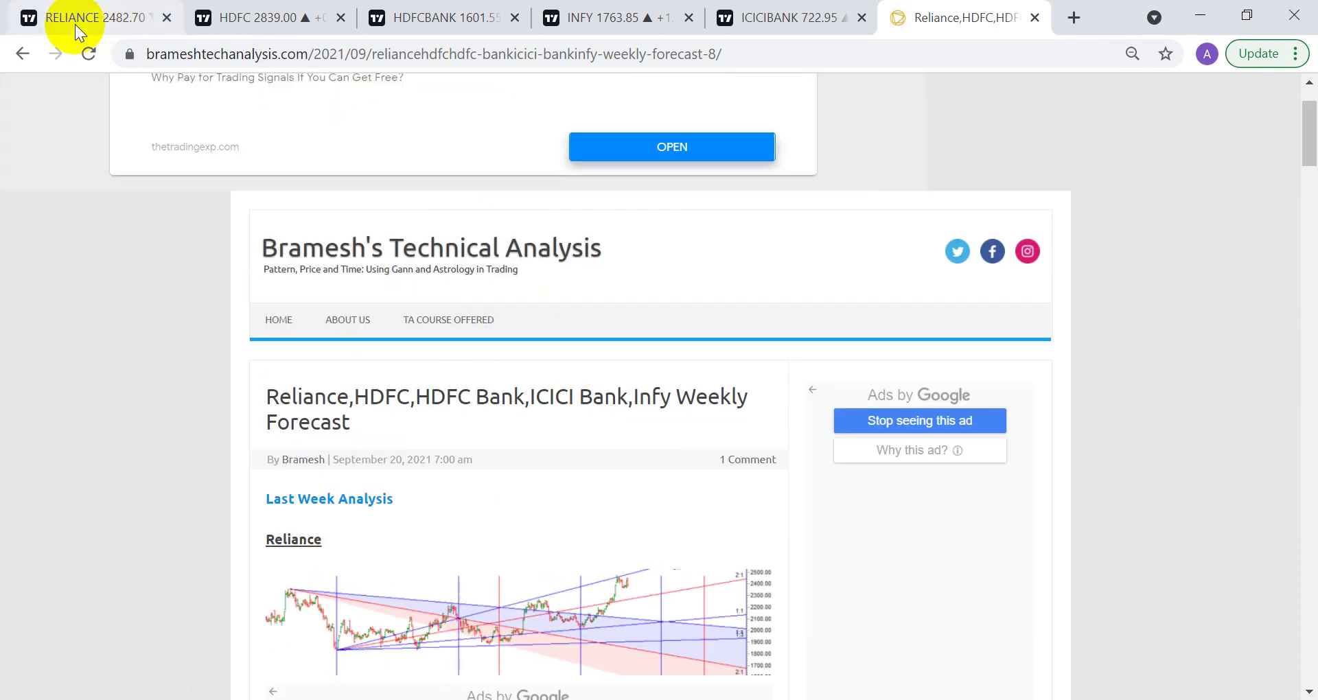
# Step: Compare the RELIANCE 15-minute chart lines against the blog's Reliance levels
pyautogui.click(76, 24)
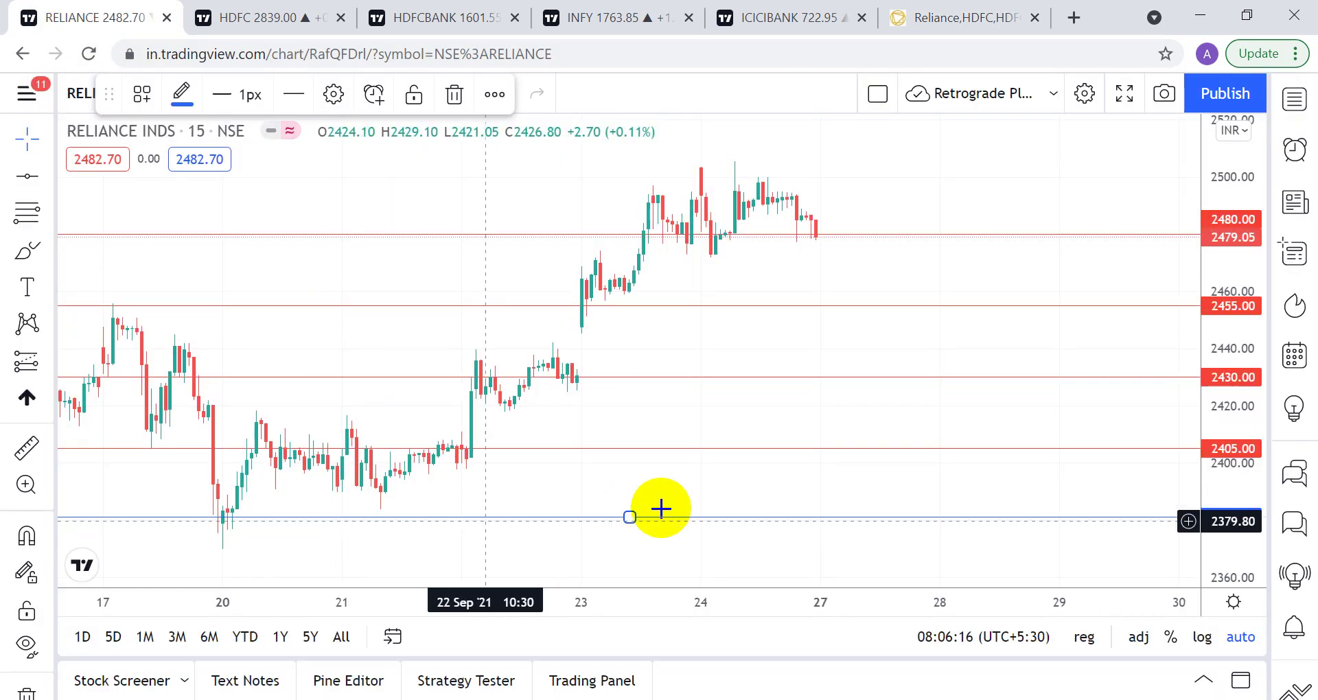
pyautogui.moveTo(813, 580)
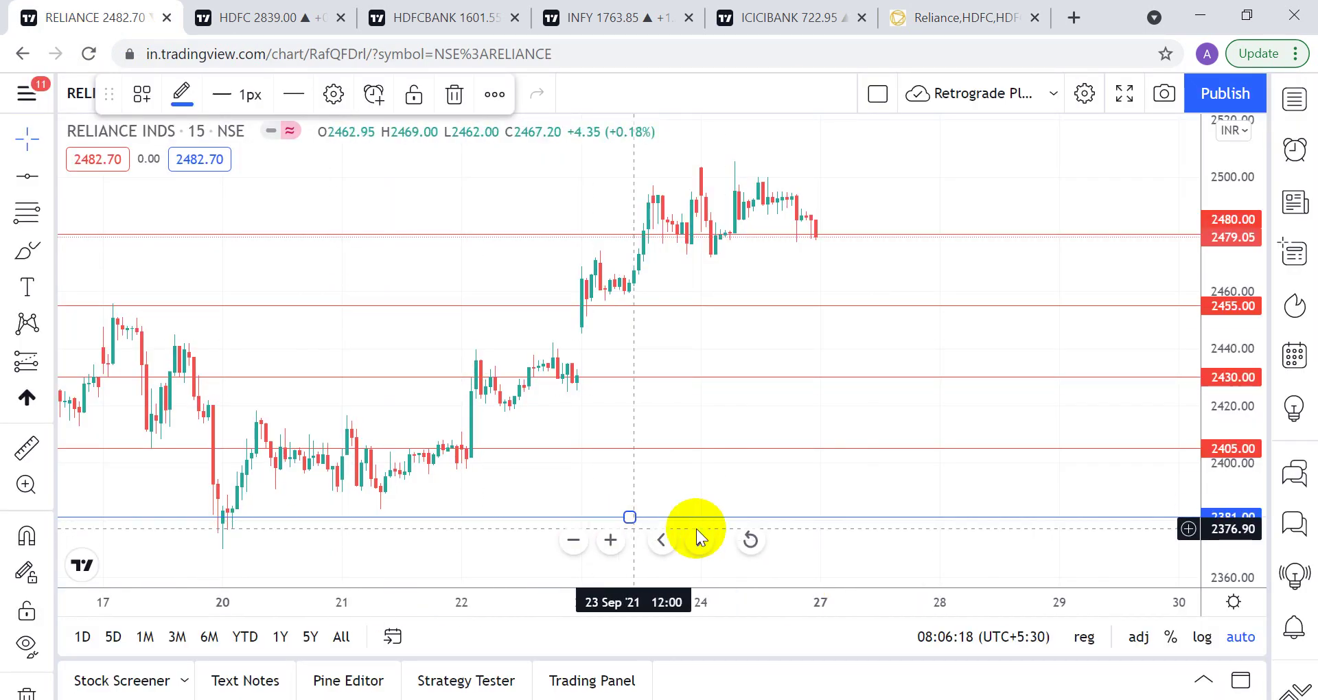
pyautogui.click(921, 18)
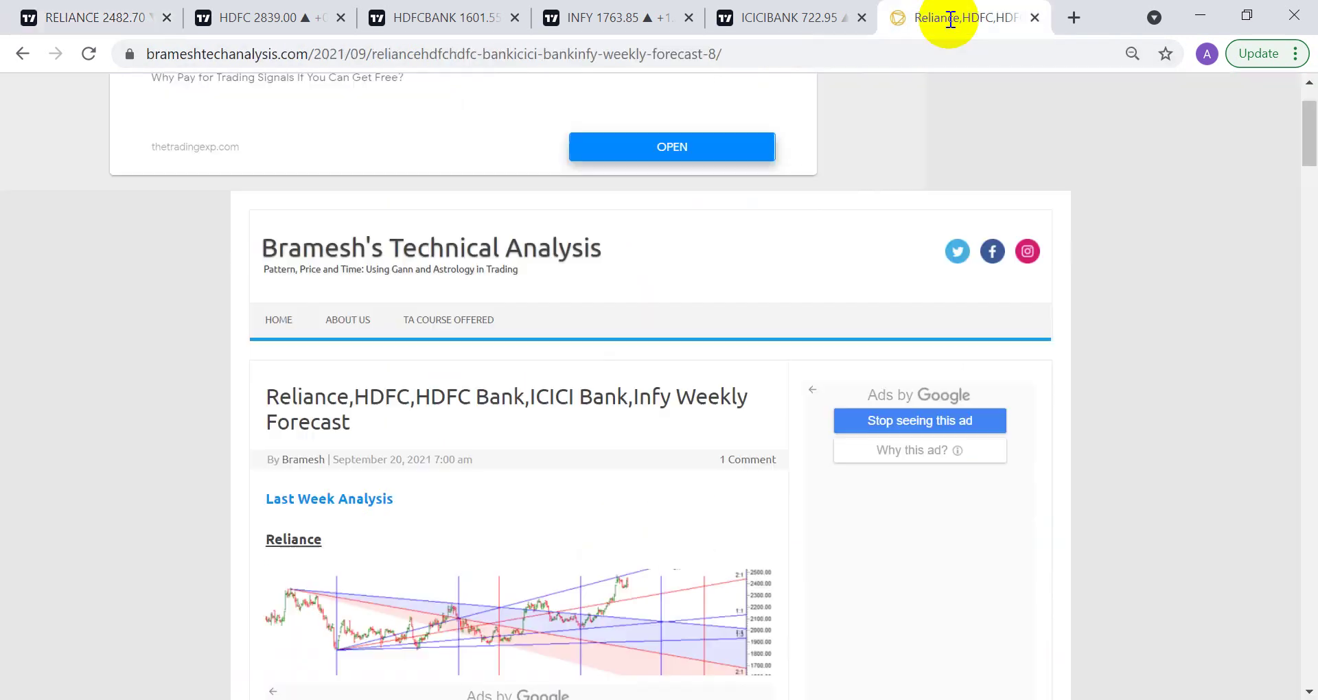
pyautogui.scroll(-8, 470, 494)
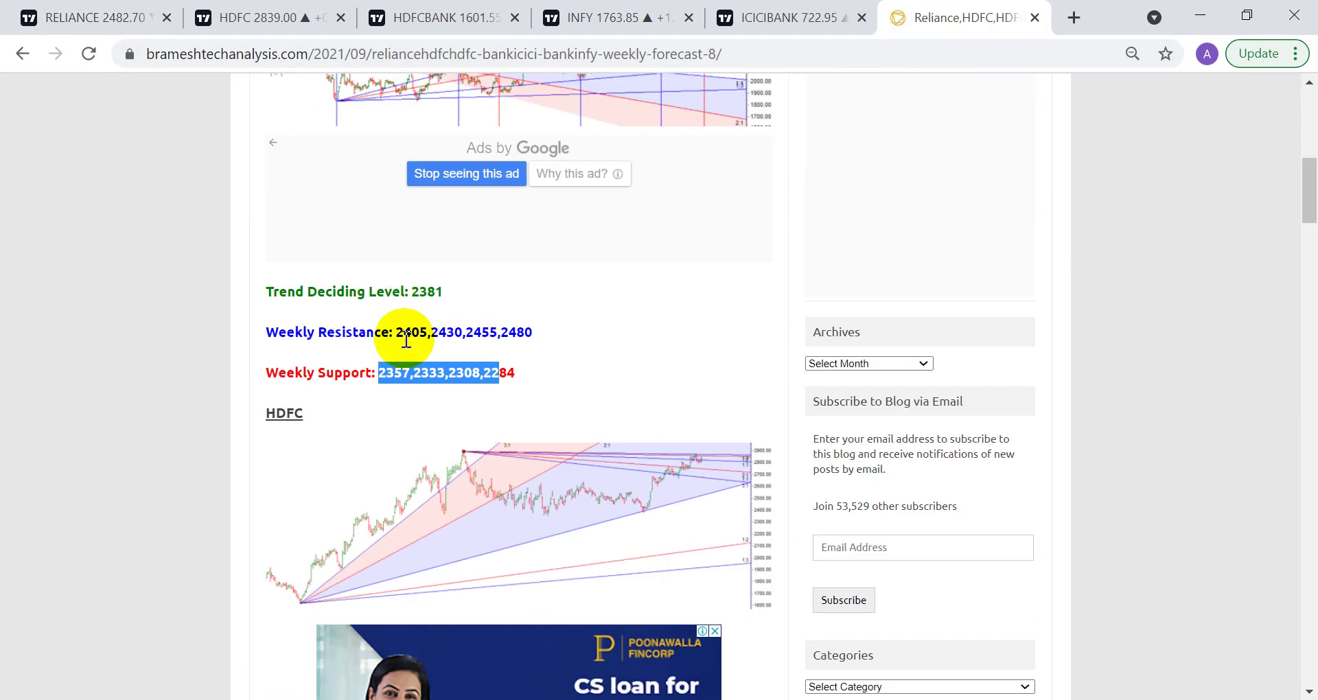
pyautogui.click(82, 21)
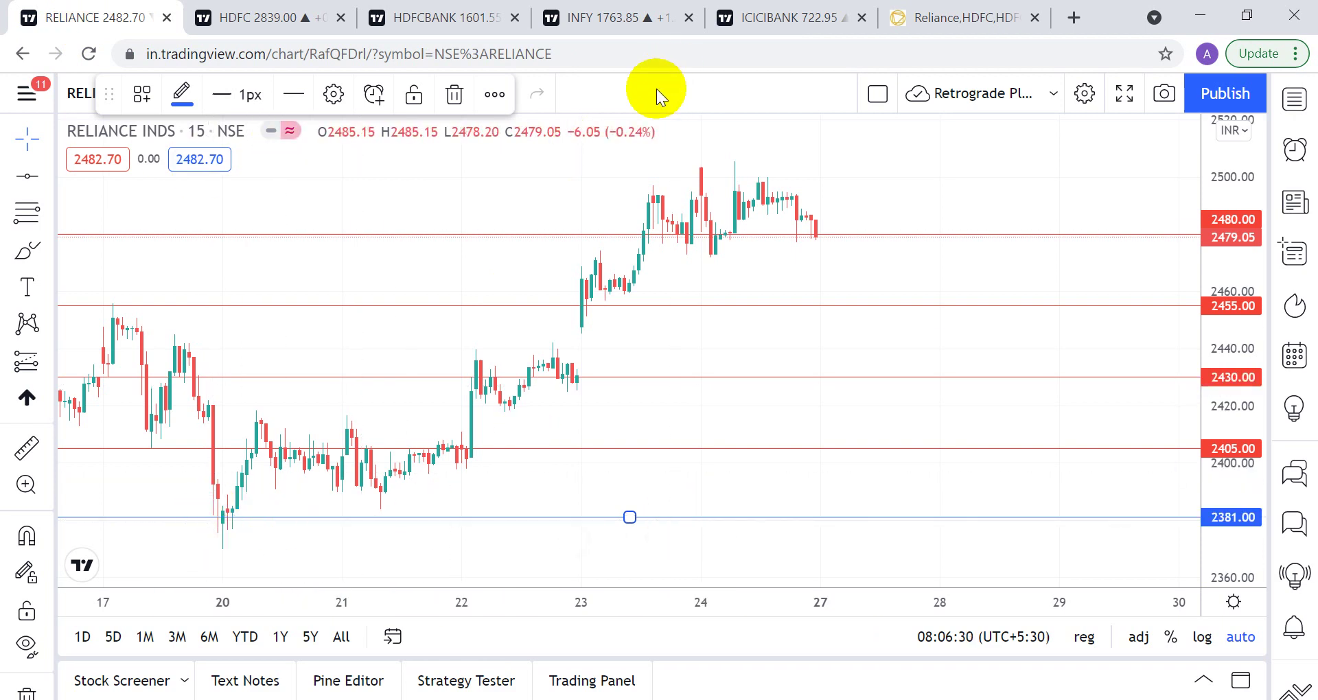
# Step: Select the 2381 line on the Reliance chart, then highlight the blog's first weekly support 2357
pyautogui.click(282, 189)
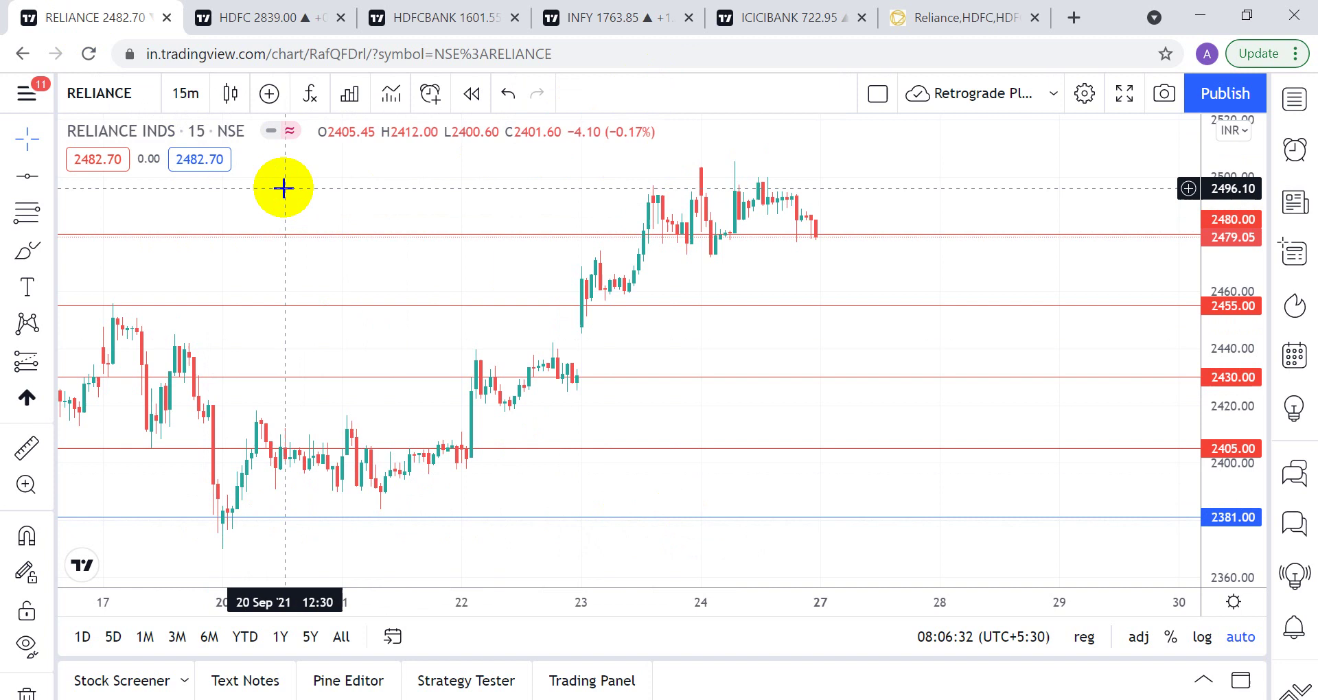
pyautogui.click(222, 517)
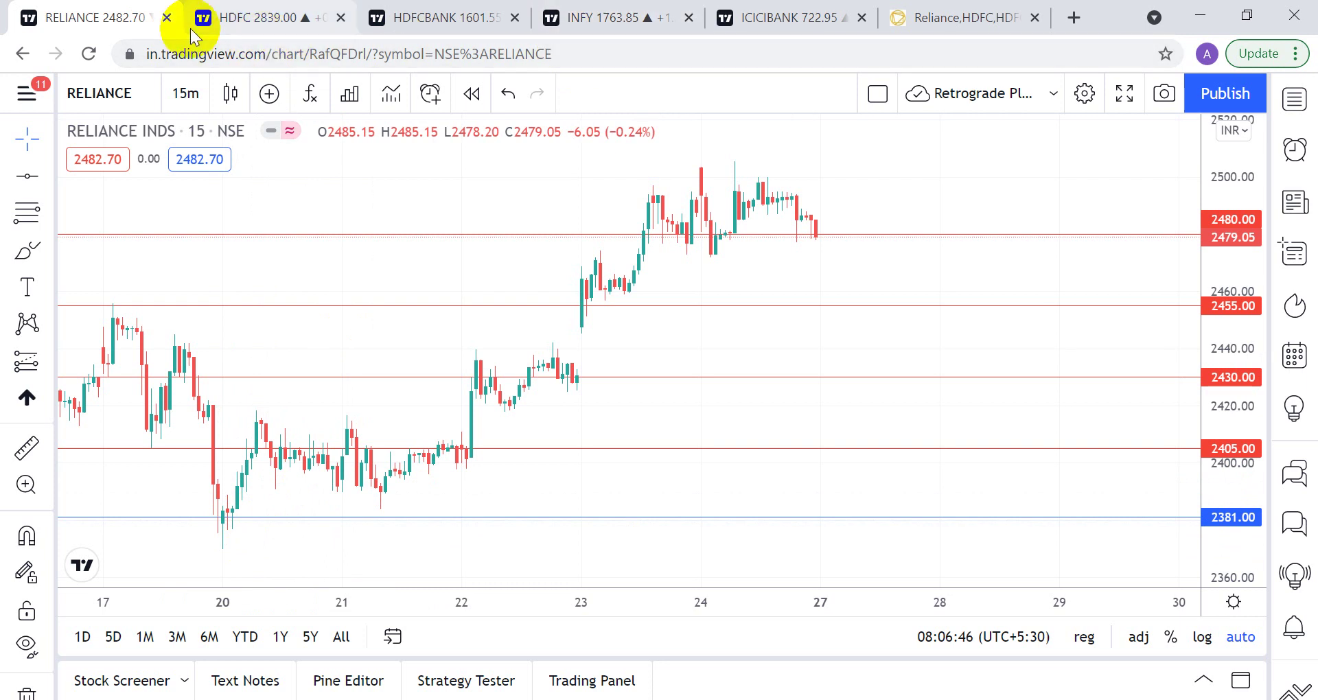
pyautogui.click(944, 15)
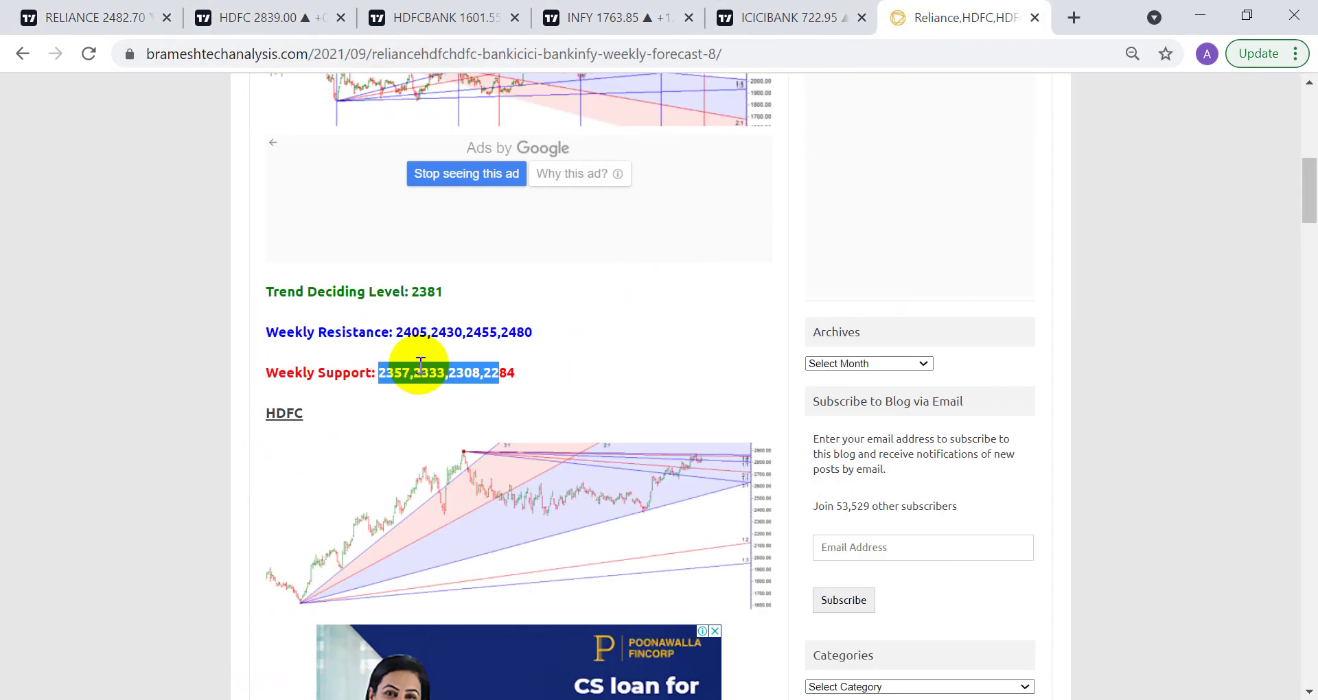
pyautogui.click(390, 333)
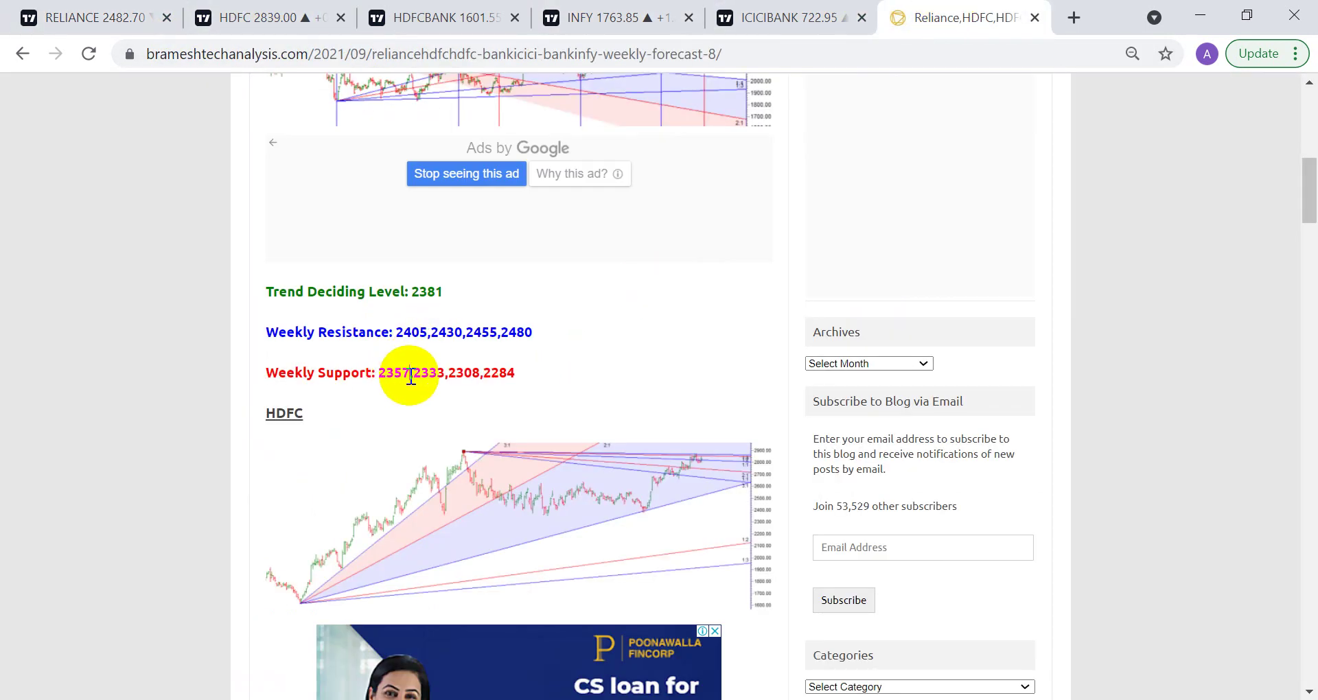
pyautogui.moveTo(409, 377); pyautogui.dragTo(378, 377)
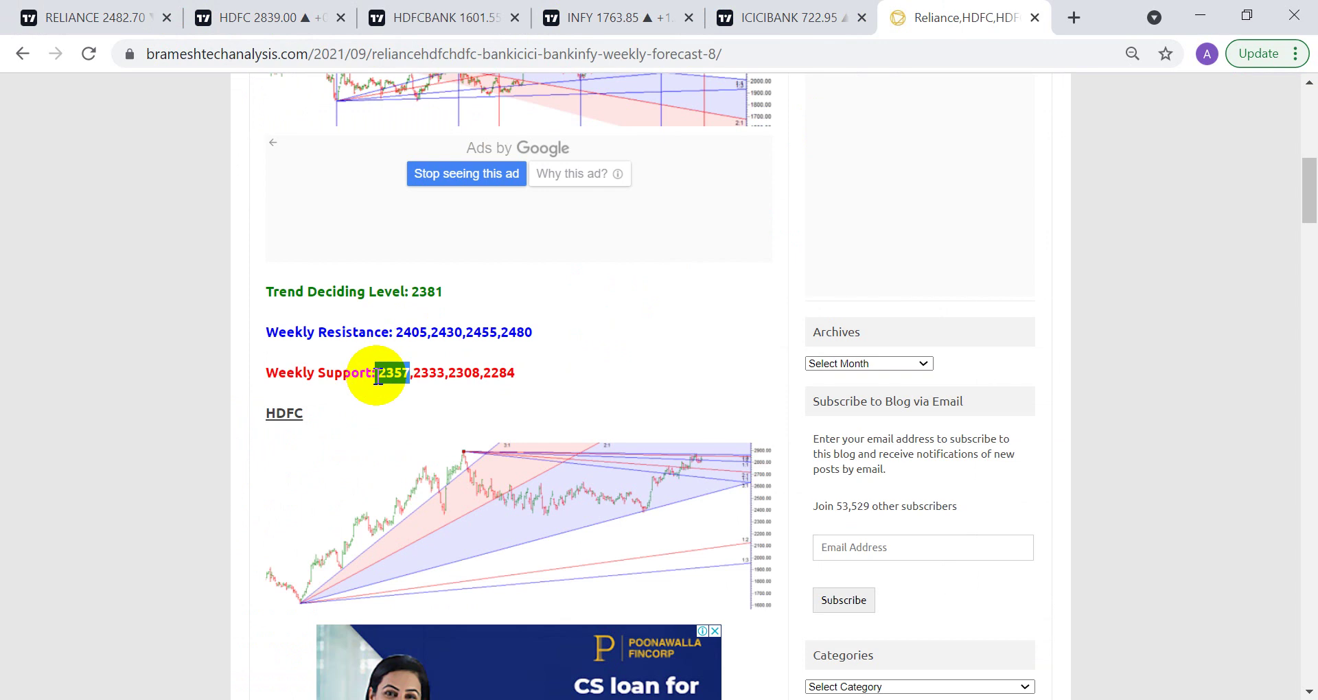
# Step: Review the Reliance chart's levels, then bring up the HDFC 15-minute chart with lines 2822–2717
pyautogui.click(110, 13)
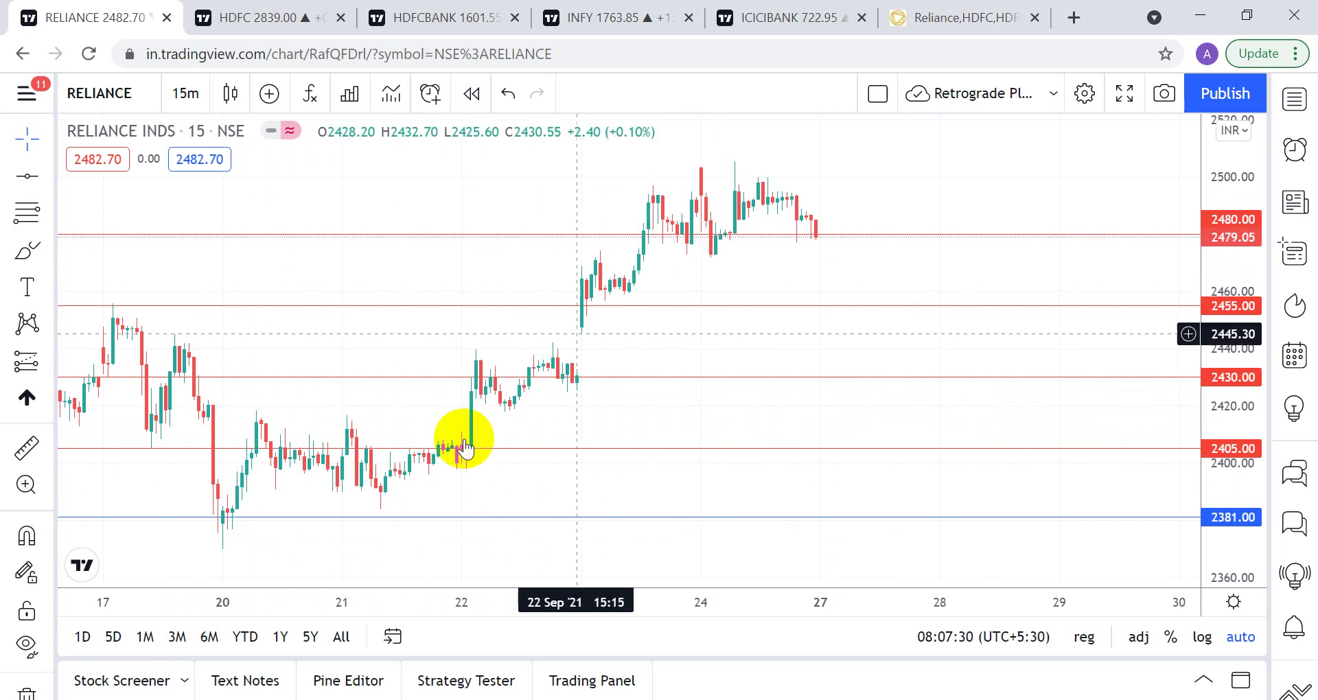
pyautogui.click(253, 18)
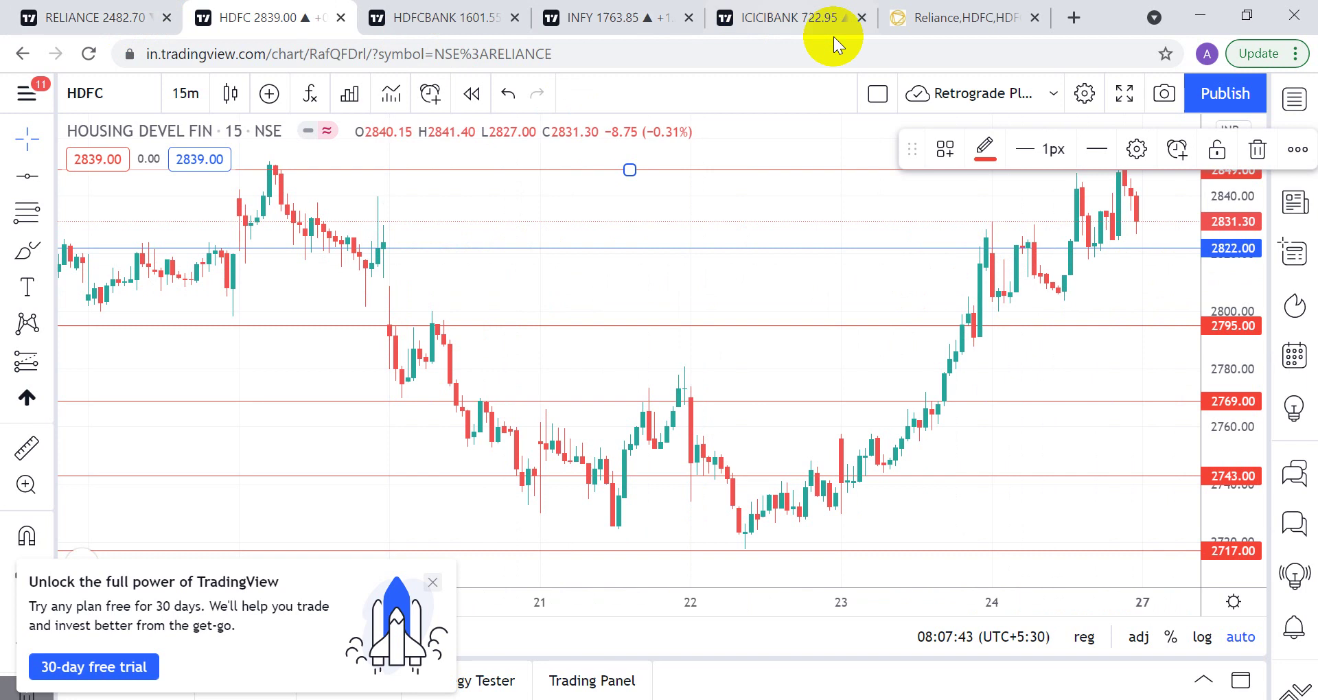
# Step: Select the HDFC weekly support values in the blog and compare them with the HDFC chart
pyautogui.click(945, 14)
pyautogui.scroll(-10, 522, 303)
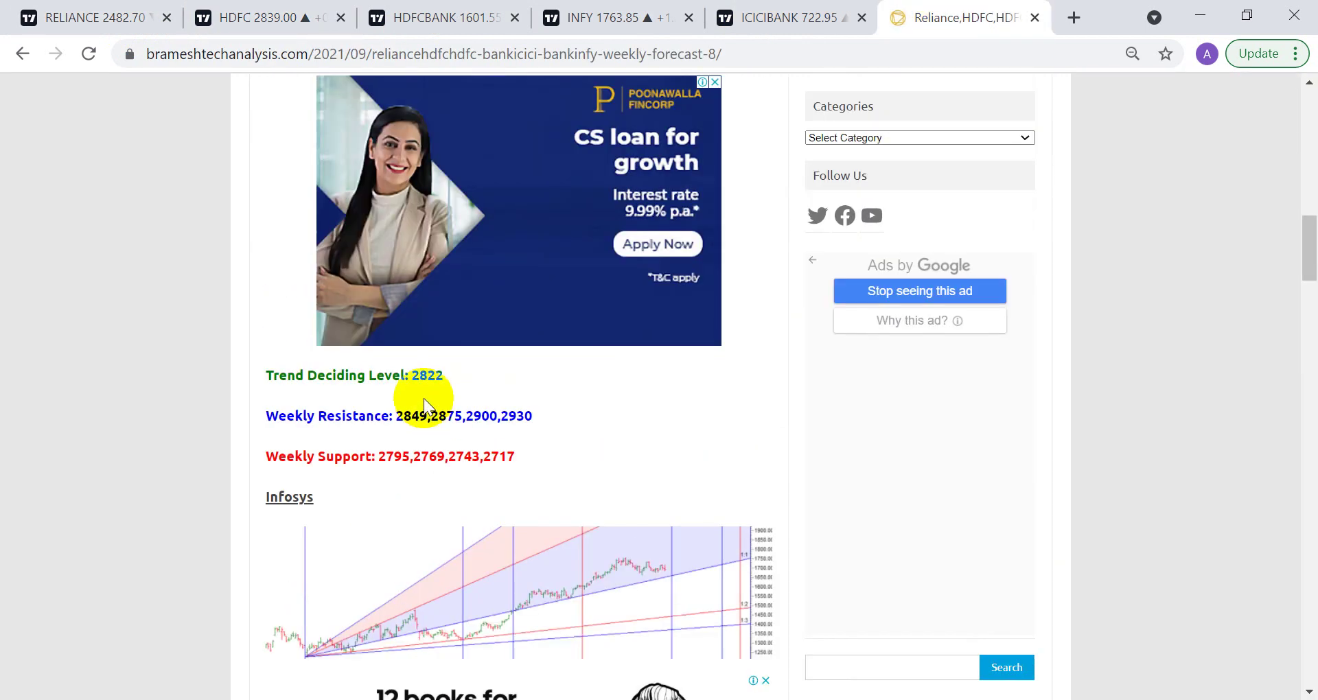
pyautogui.moveTo(444, 376); pyautogui.dragTo(277, 383)
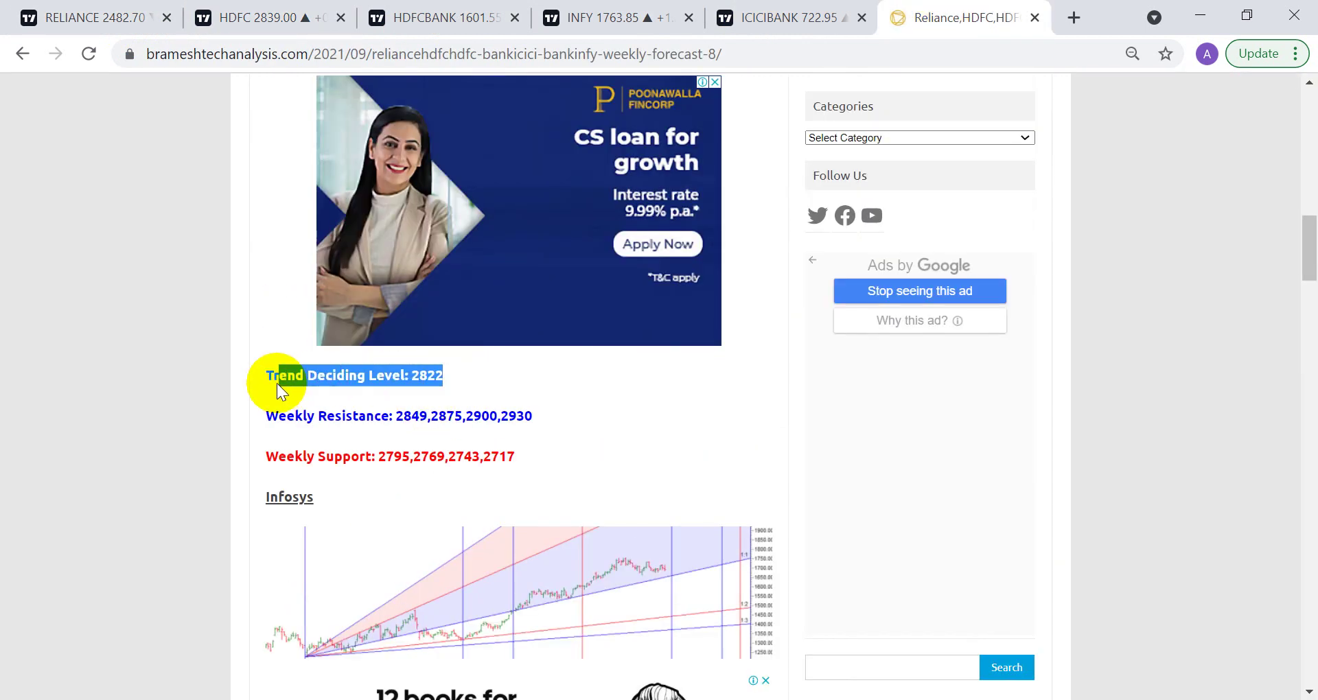
pyautogui.click(257, 15)
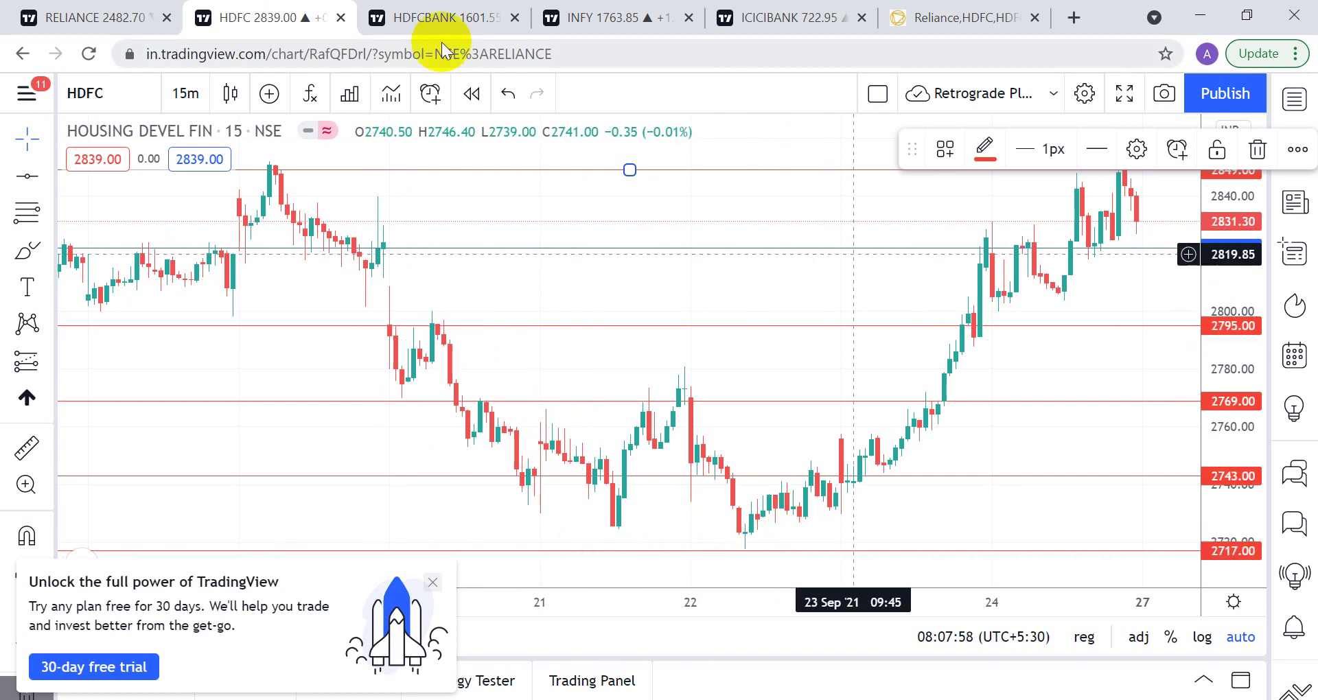
# Step: Check the last HDFC support, then compress the chart's price scale to reveal the 2849 level
pyautogui.click(956, 21)
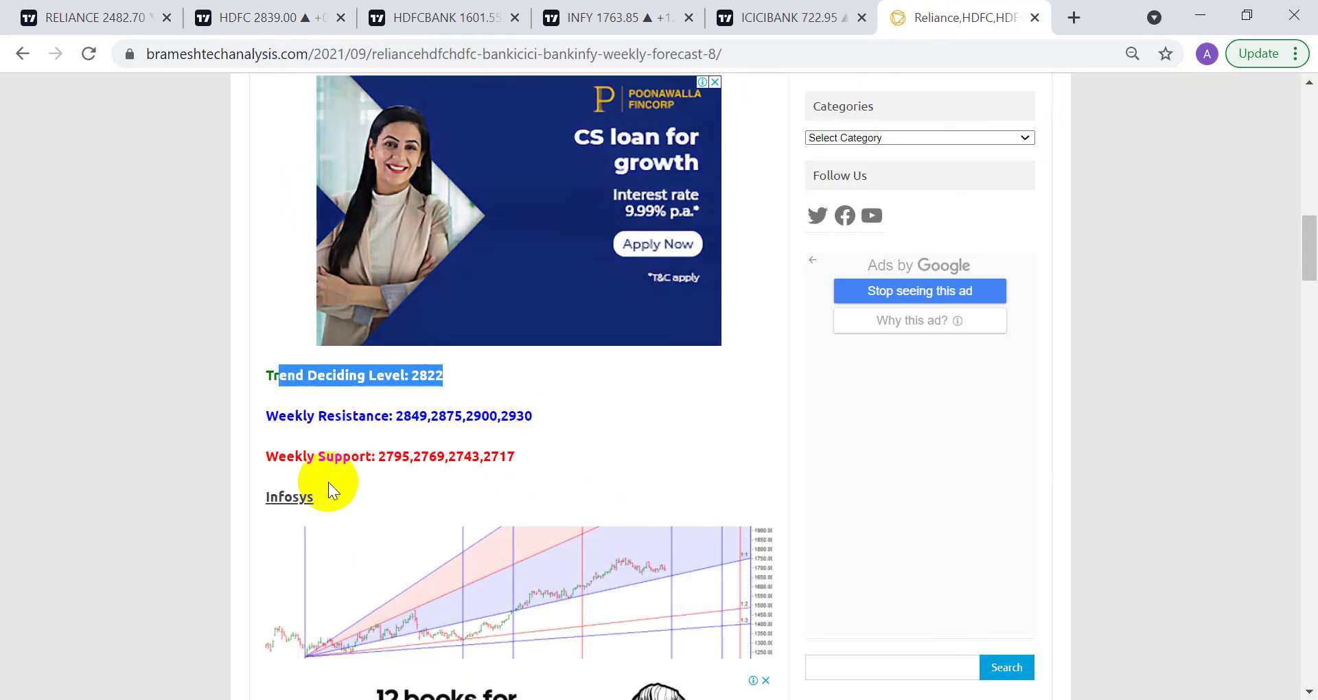
pyautogui.moveTo(525, 464); pyautogui.dragTo(492, 458)
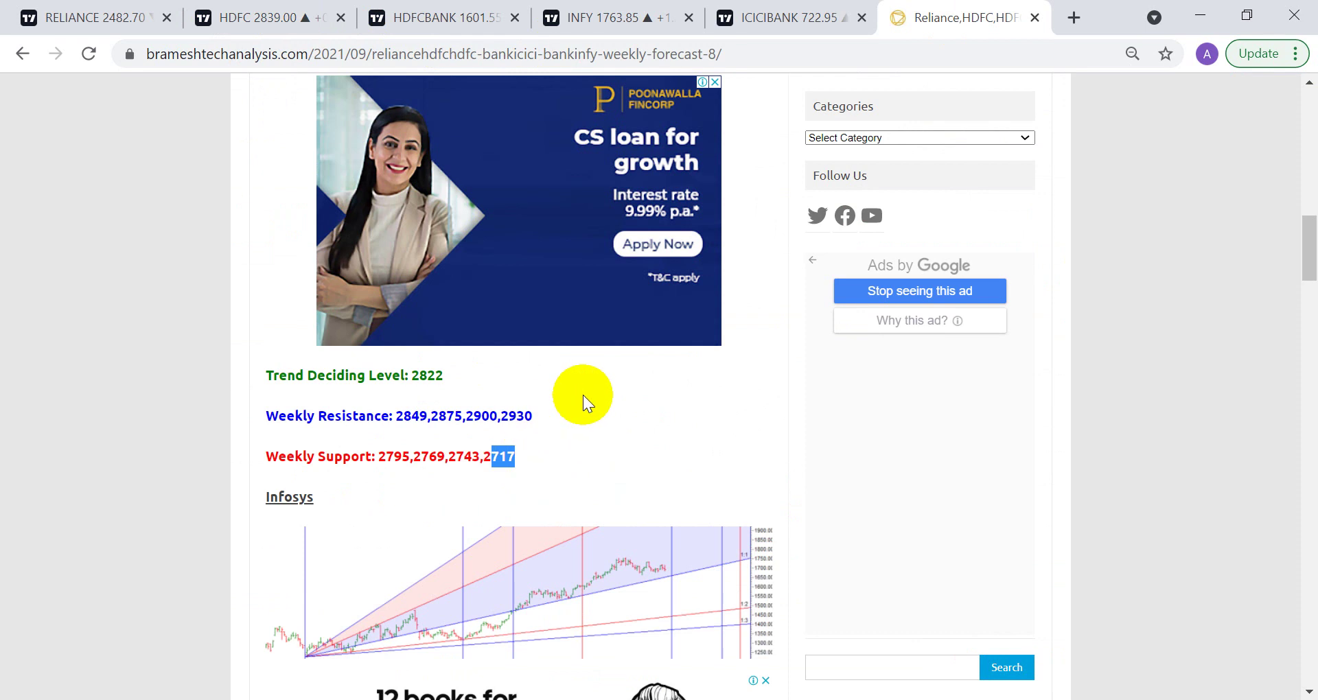
pyautogui.click(251, 16)
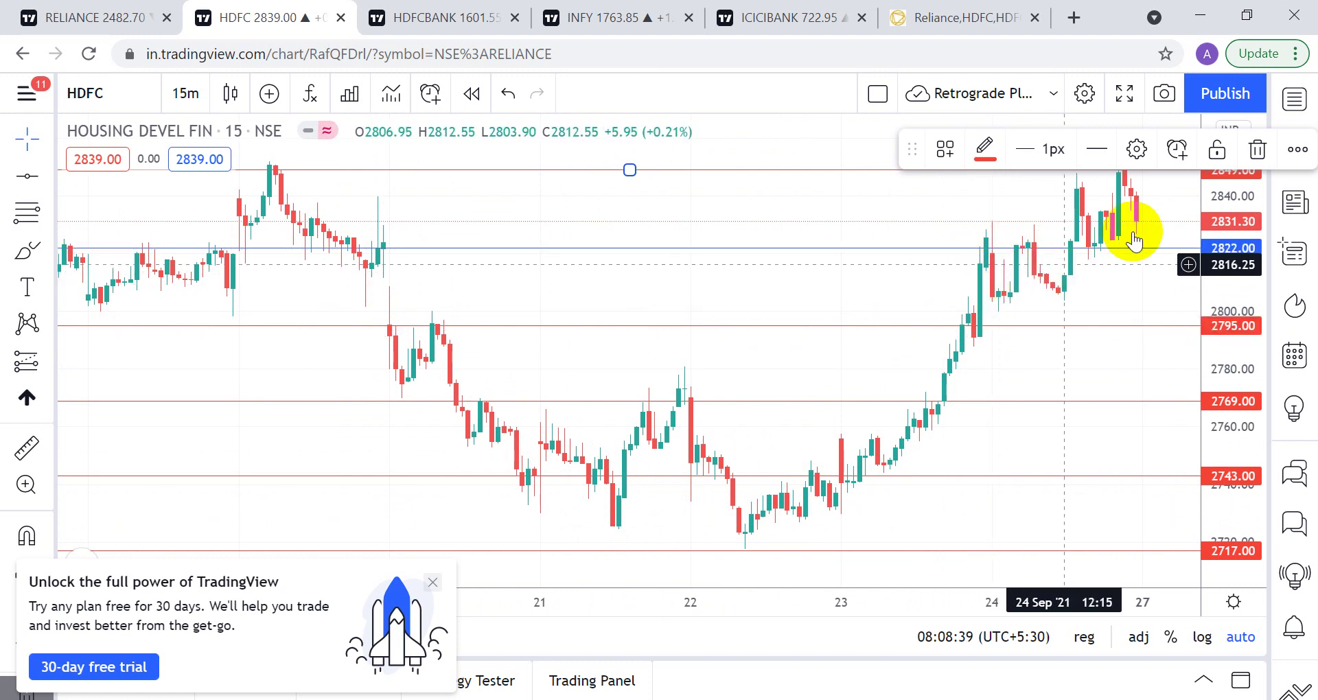
pyautogui.moveTo(1221, 209); pyautogui.dragTo(1224, 280)
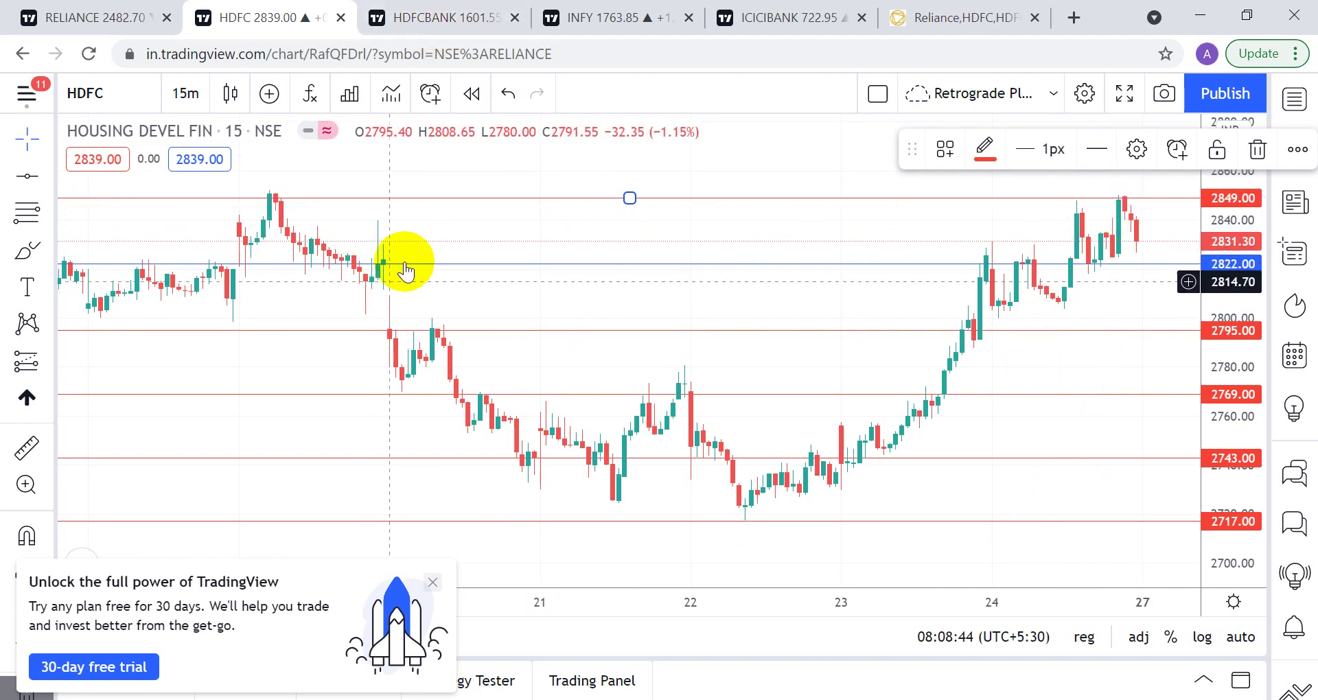
pyautogui.click(432, 23)
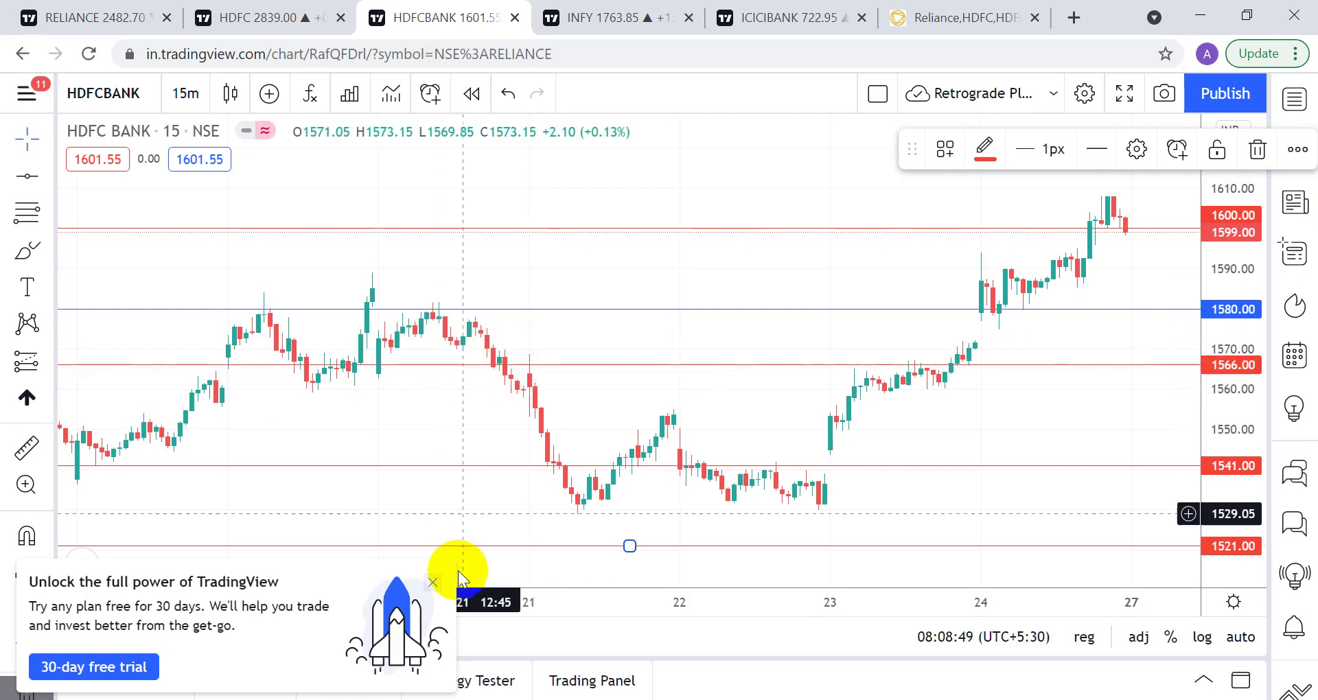
# Step: Dismiss the free-trial popup and review HDFC Bank's lines from 1521 to 1599 before moving to Infosys
pyautogui.click(433, 582)
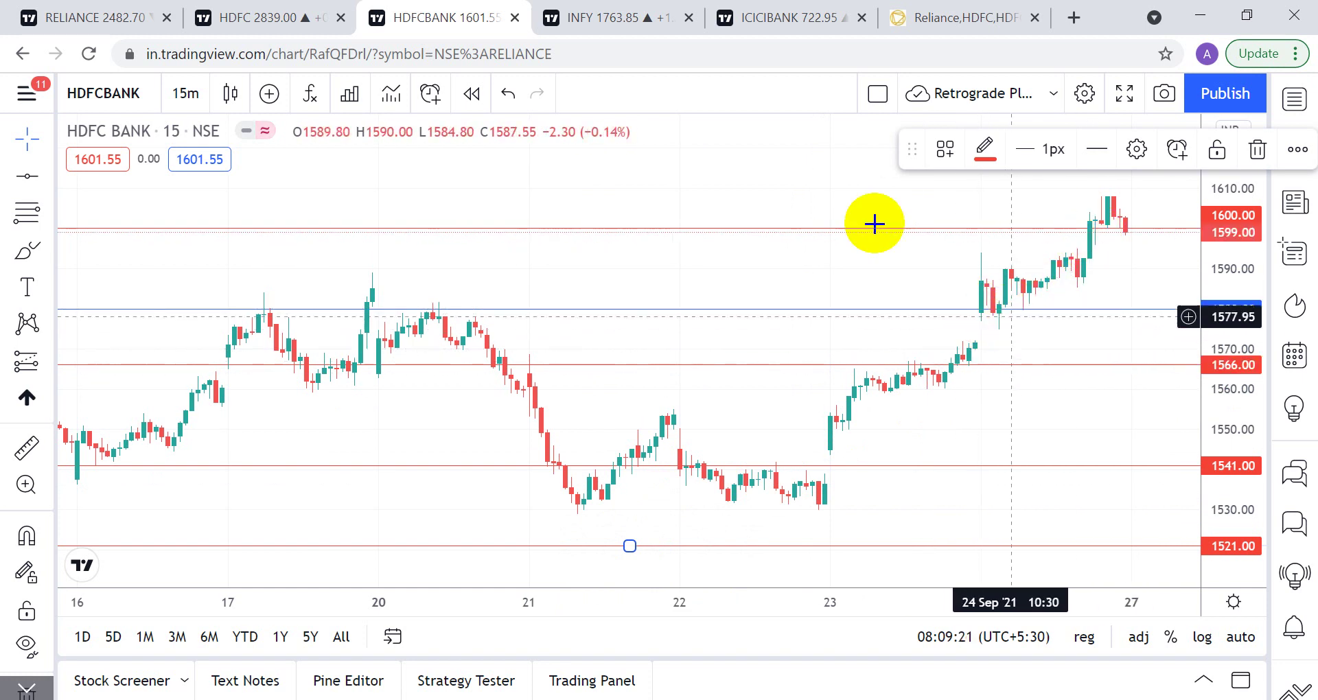
pyautogui.click(595, 22)
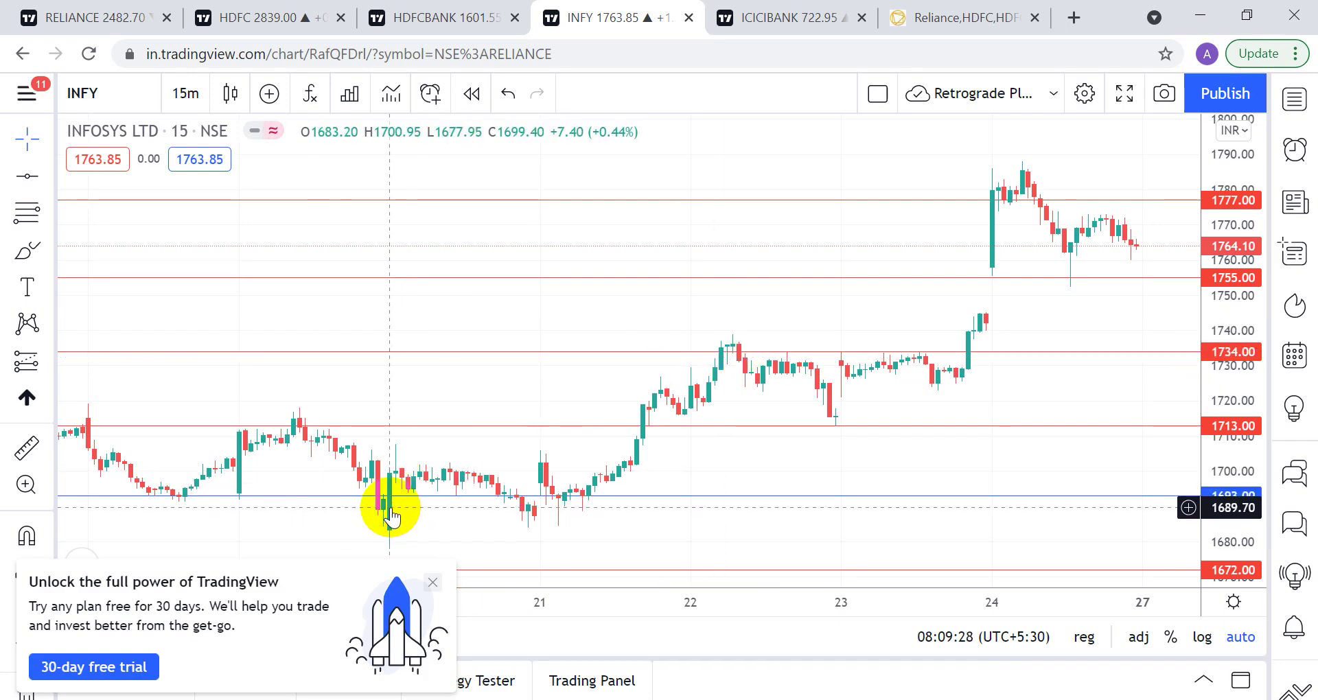
# Step: Dismiss the free-trial popup and review Infosys lines from 1672 to 1777 before moving to ICICI Bank
pyautogui.click(433, 583)
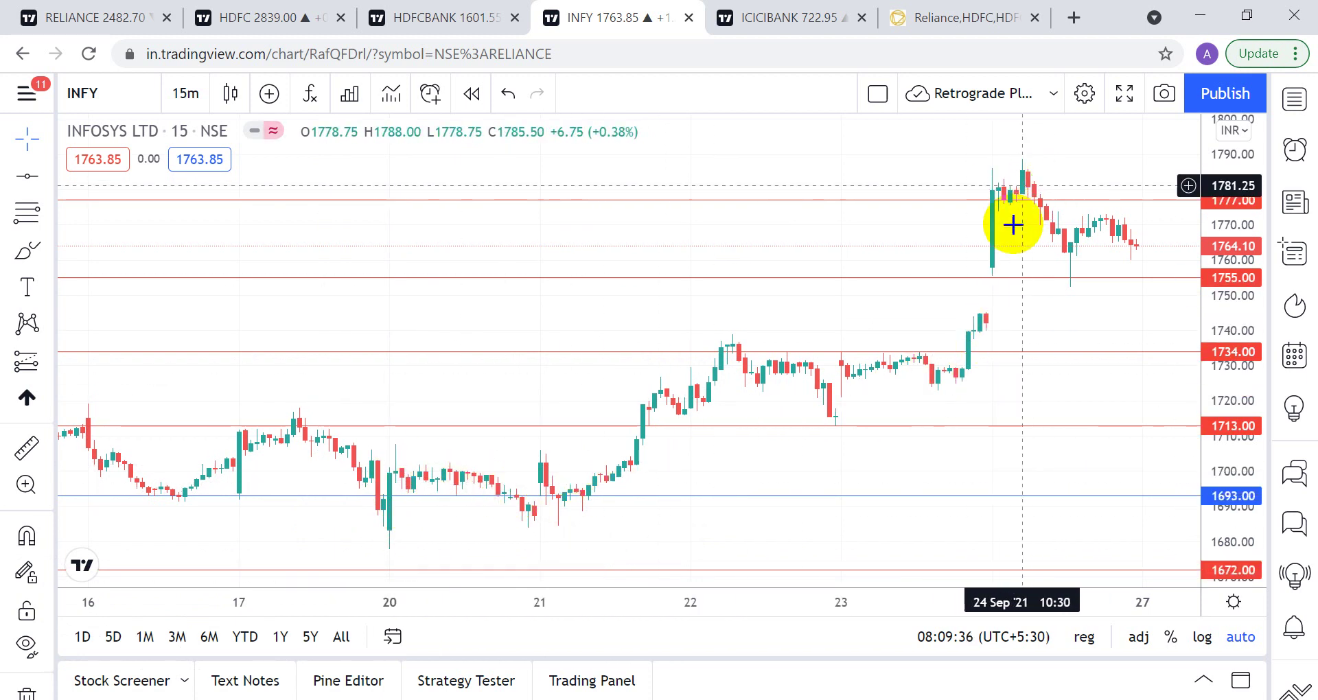
pyautogui.click(791, 25)
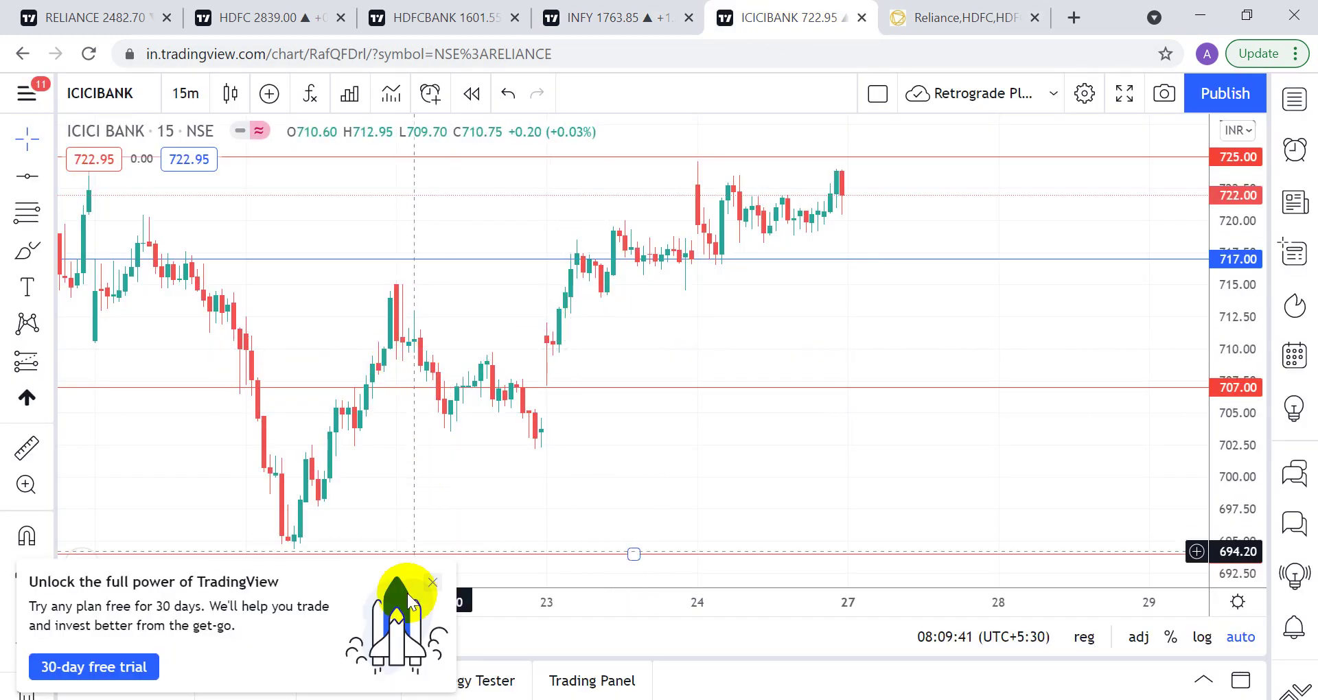
# Step: Close the free-trial popup and pan the ICICI Bank chart to bring the 694 level into view
pyautogui.click(434, 584)
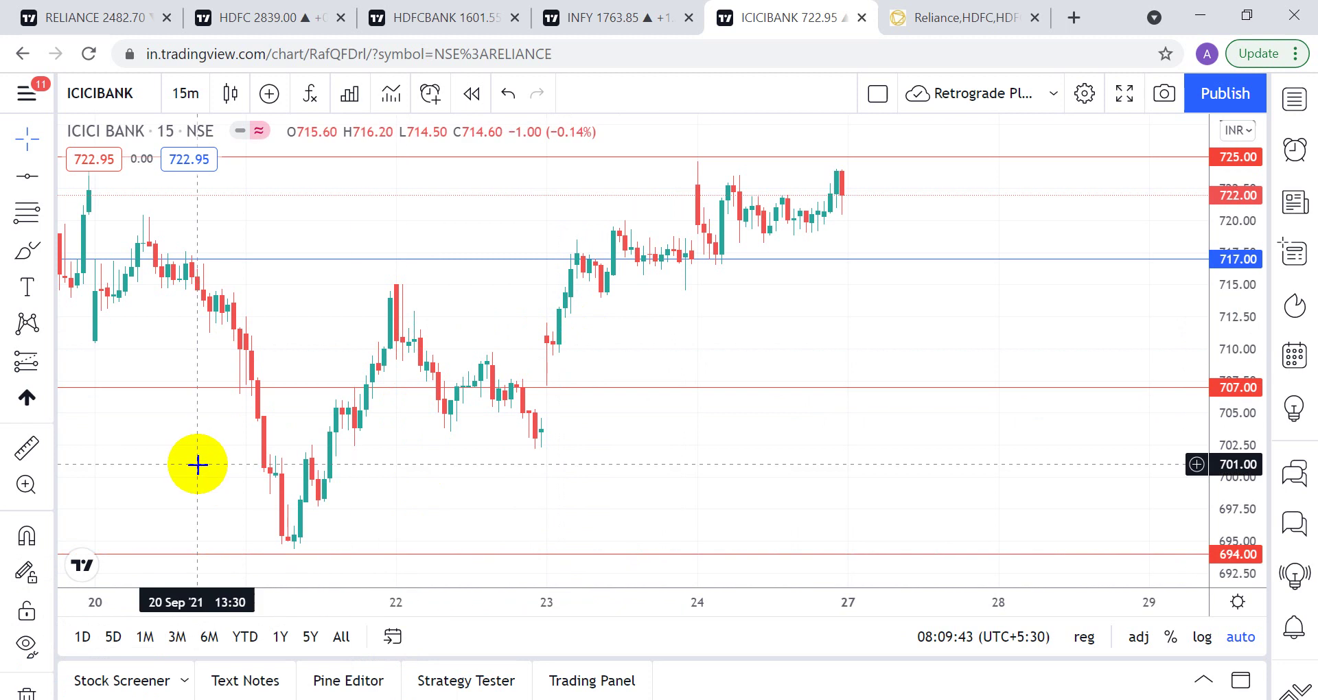
pyautogui.moveTo(197, 462); pyautogui.dragTo(295, 464)
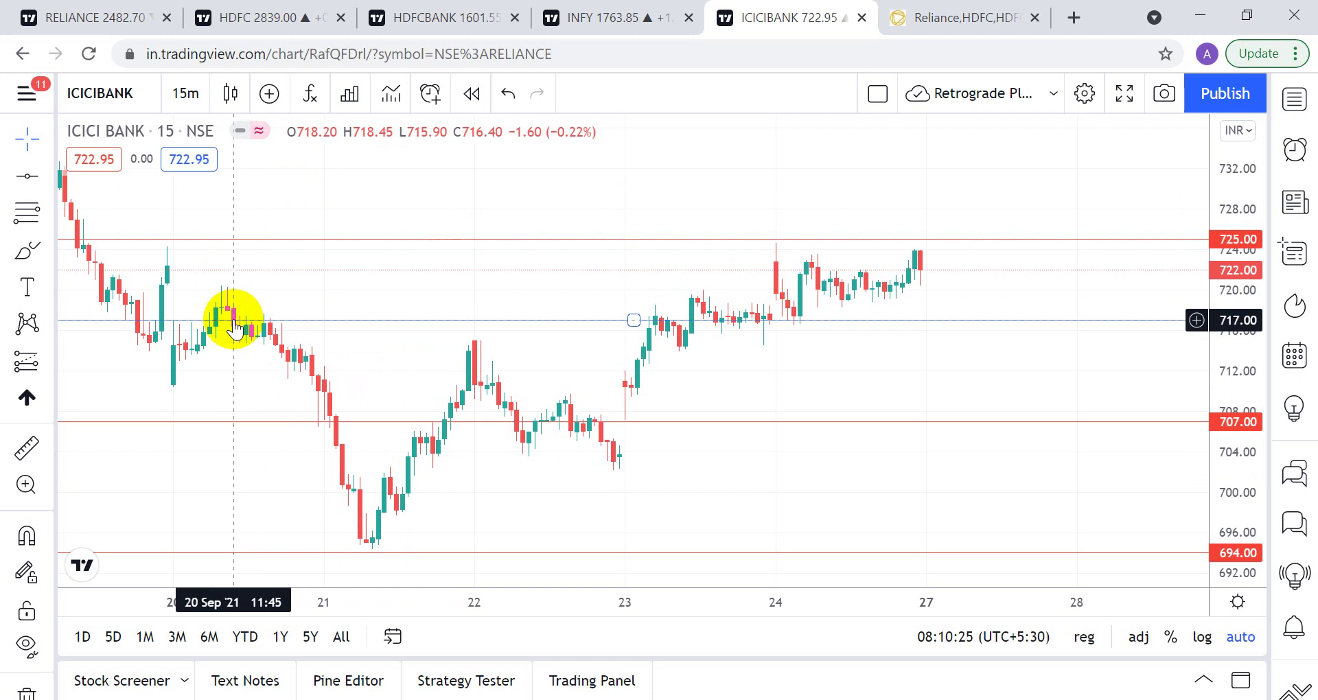
# Step: Copy the blog post title 'Reliance,HDFC,HDFC Bank,ICICI Bank,Infy Weekly Forecast'
pyautogui.click(959, 26)
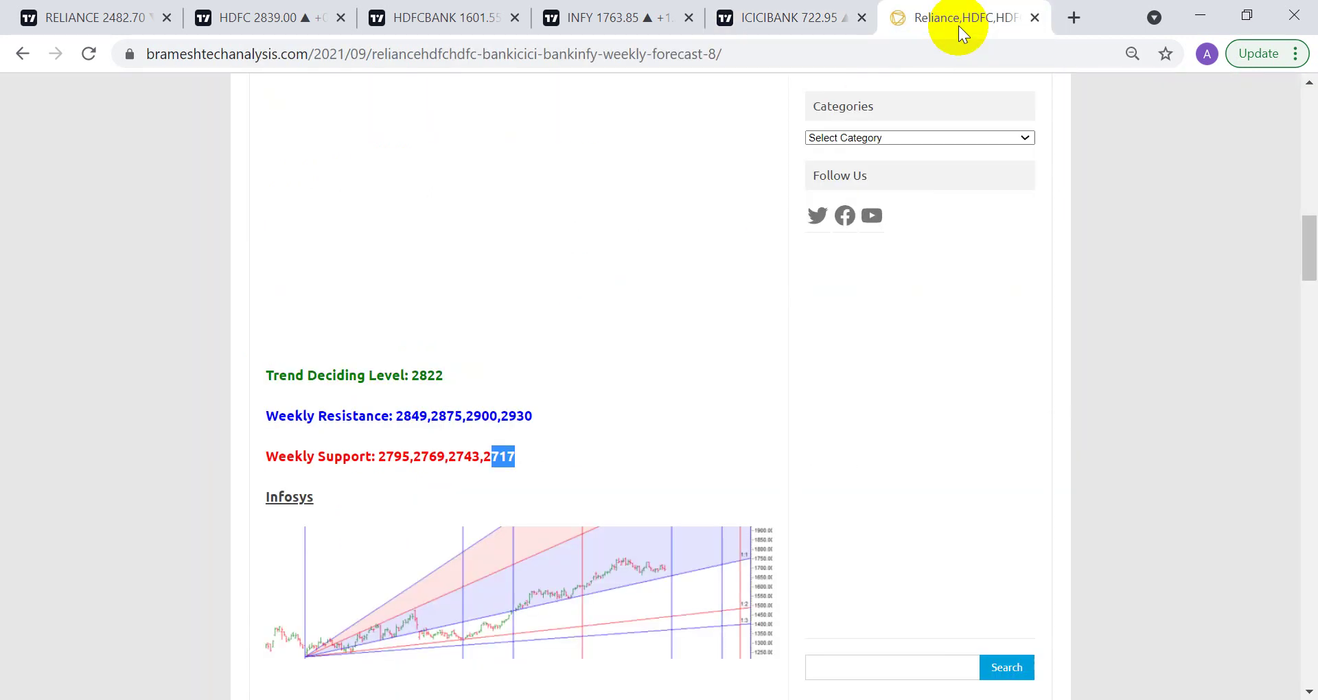
pyautogui.scroll(15, 484, 277)
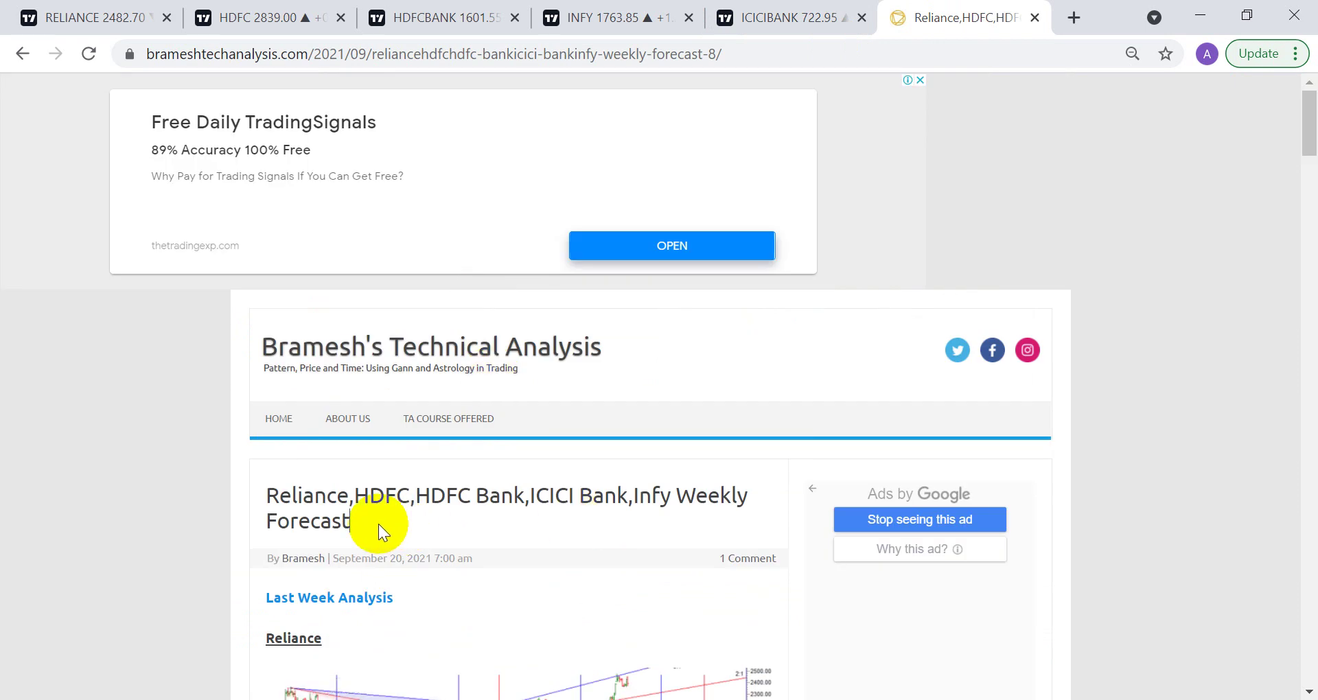
pyautogui.moveTo(377, 525); pyautogui.dragTo(263, 502)
pyautogui.rightClick(304, 506)
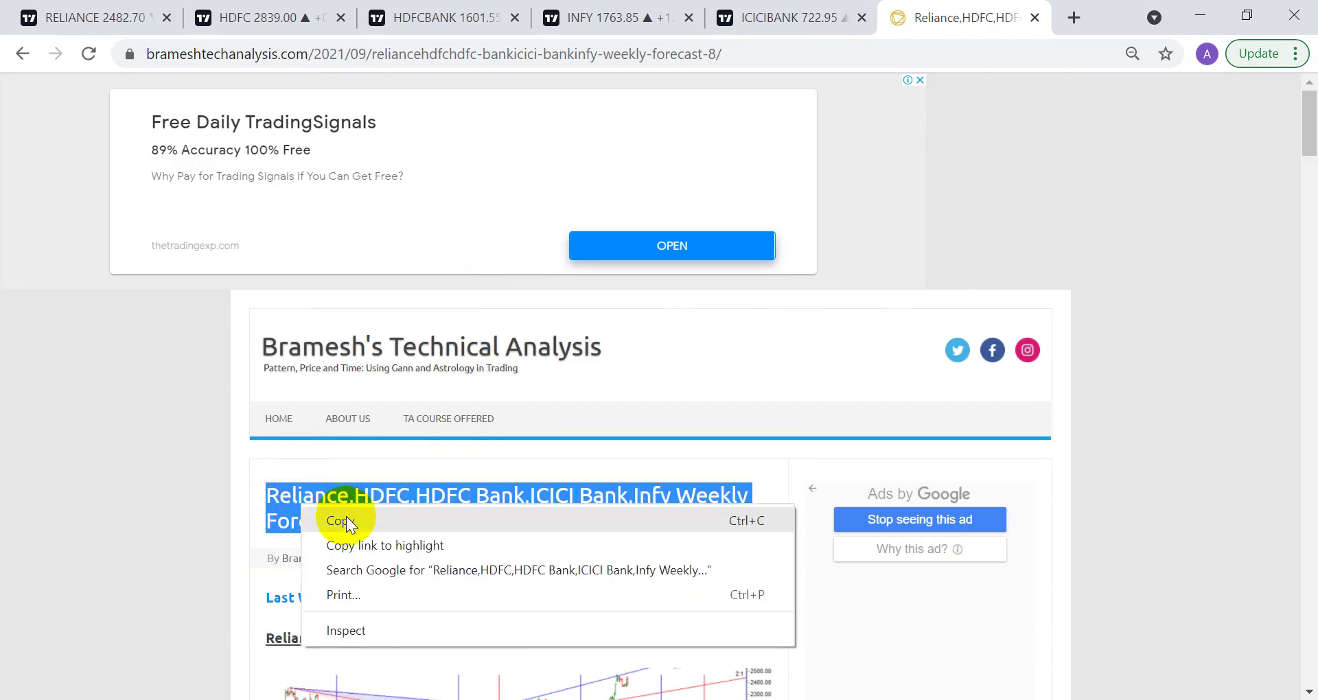
pyautogui.click(346, 522)
# Step: Search the blog for the copied title and browse the past weekly forecast results
pyautogui.scroll(-20, 618, 491)
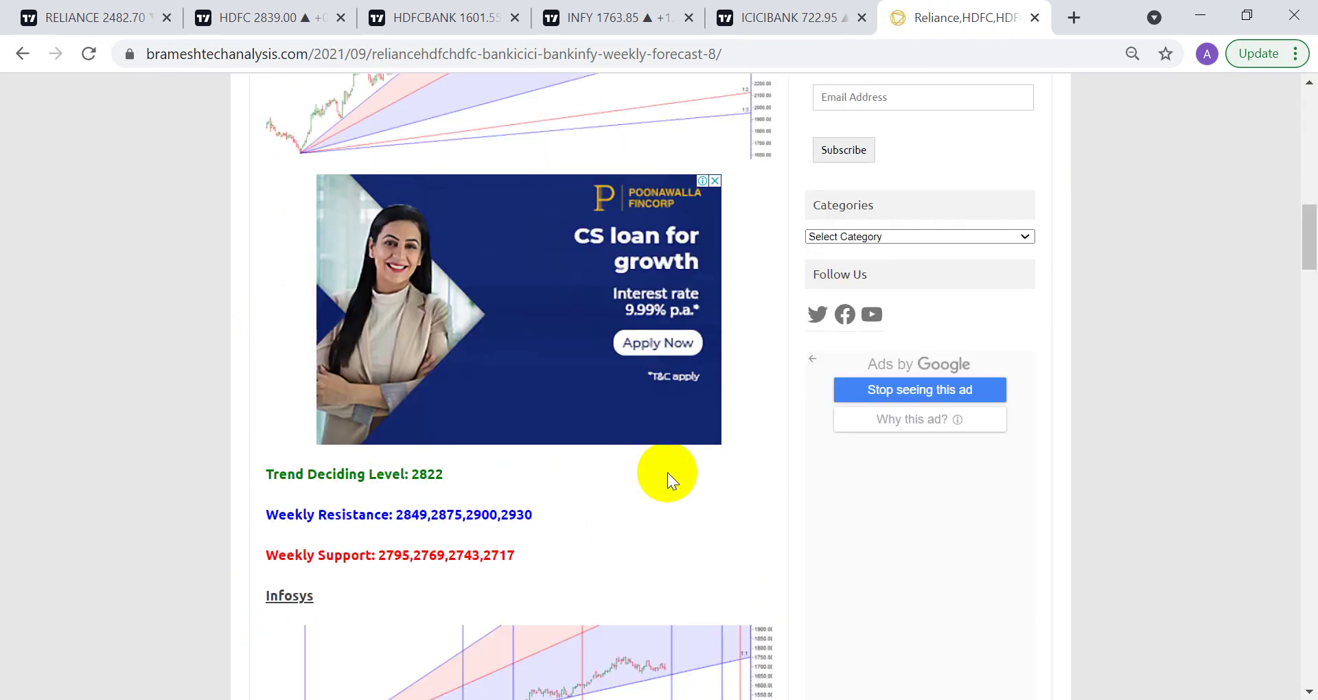
pyautogui.scroll(-8, 668, 473)
pyautogui.click(862, 220)
pyautogui.rightClick(867, 221)
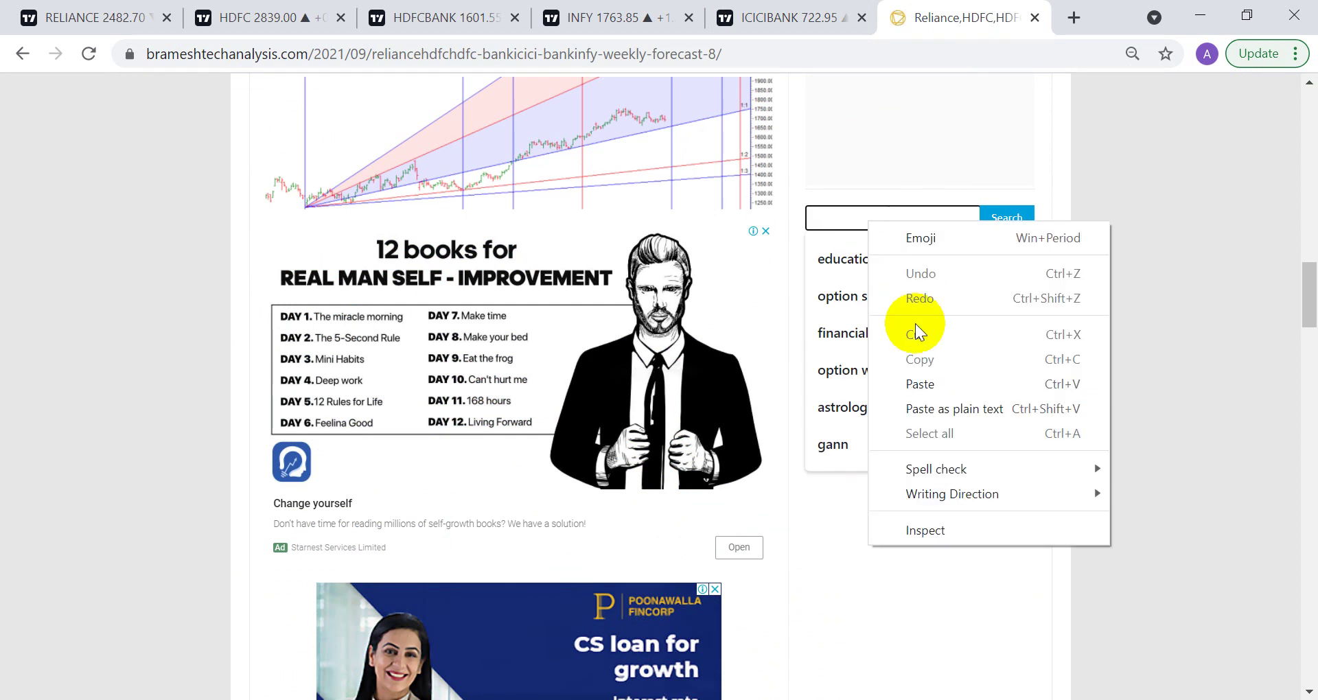
pyautogui.click(931, 390)
pyautogui.click(1009, 220)
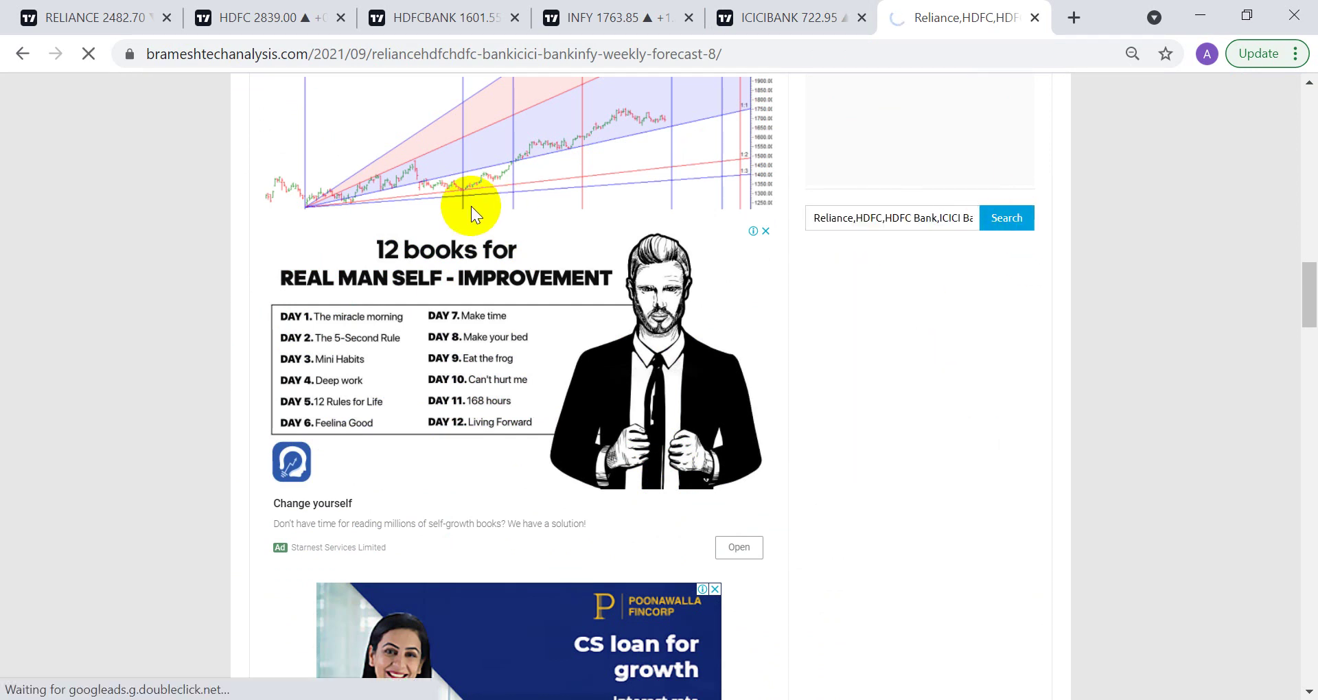
pyautogui.scroll(-20, 440, 472)
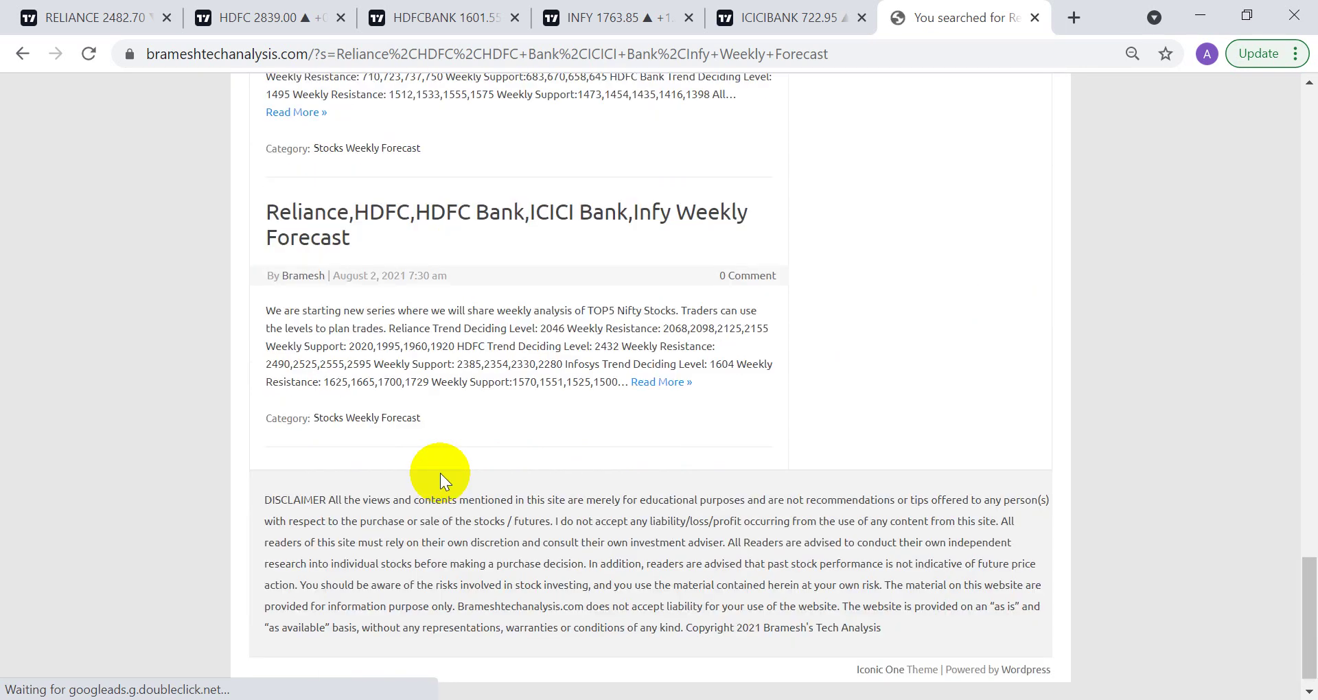
pyautogui.scroll(20, 440, 472)
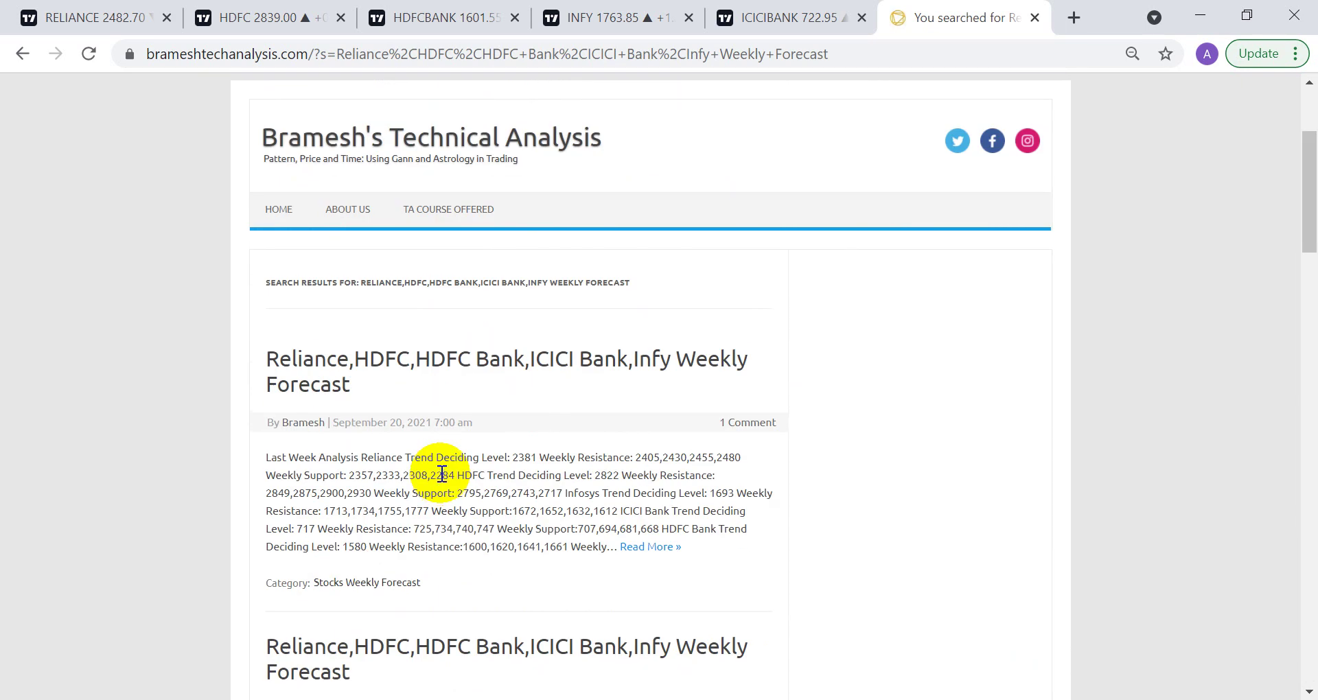
pyautogui.scroll(-7, 442, 474)
pyautogui.scroll(20, 440, 472)
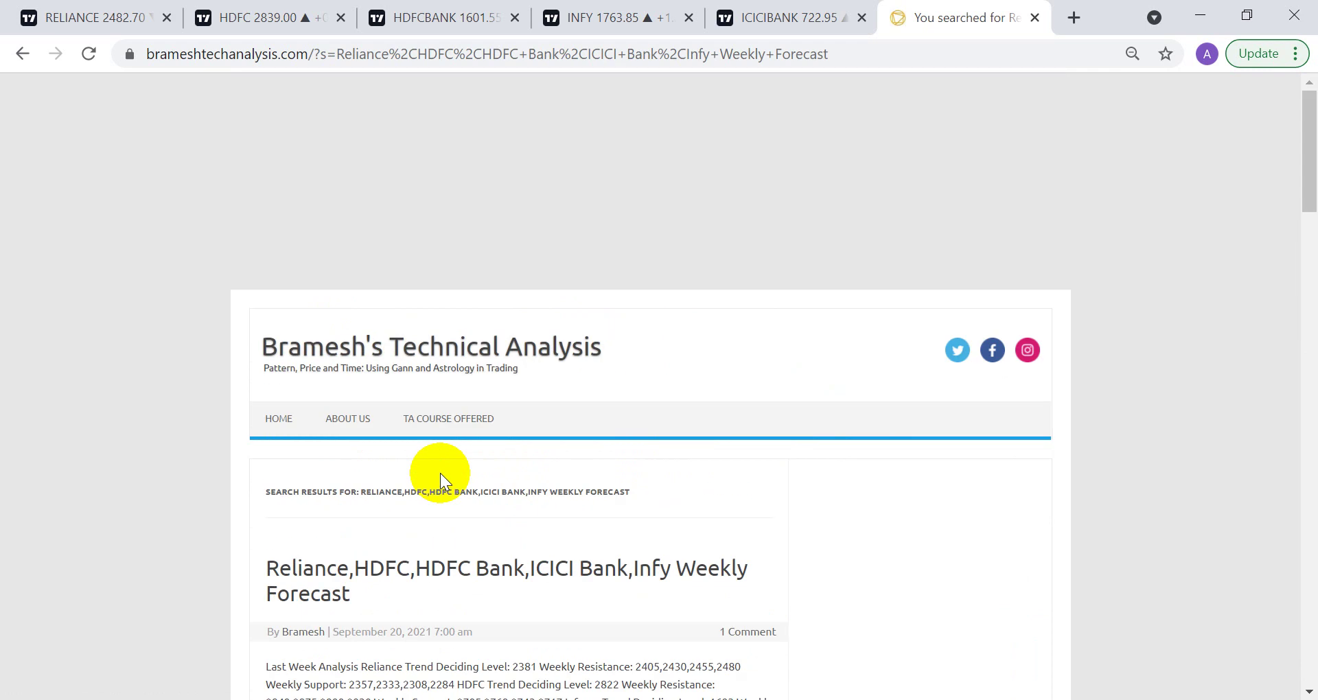
pyautogui.click(87, 25)
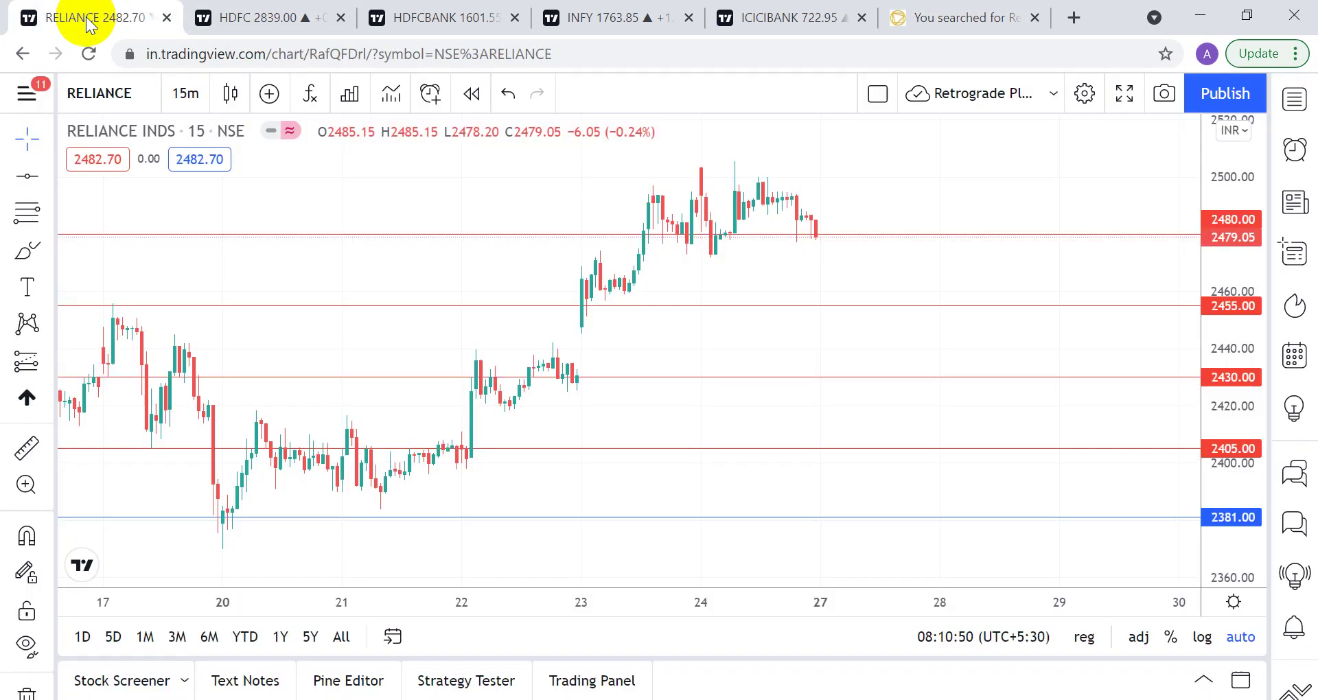